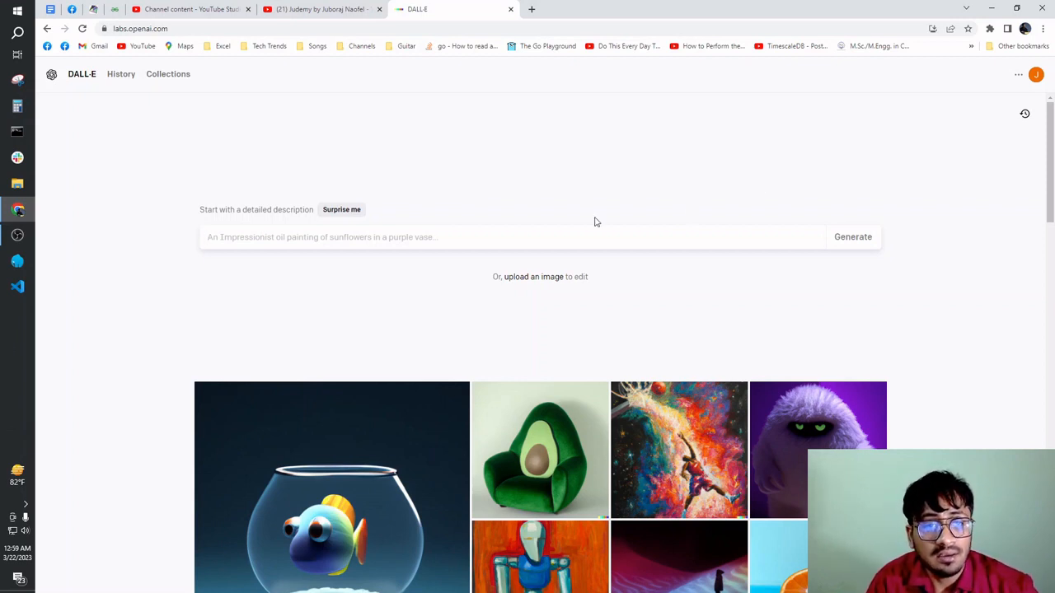
Generate images from the prompt "Mike Tyson photorealistic, real image, hd" and open the third result.
click(507, 229)
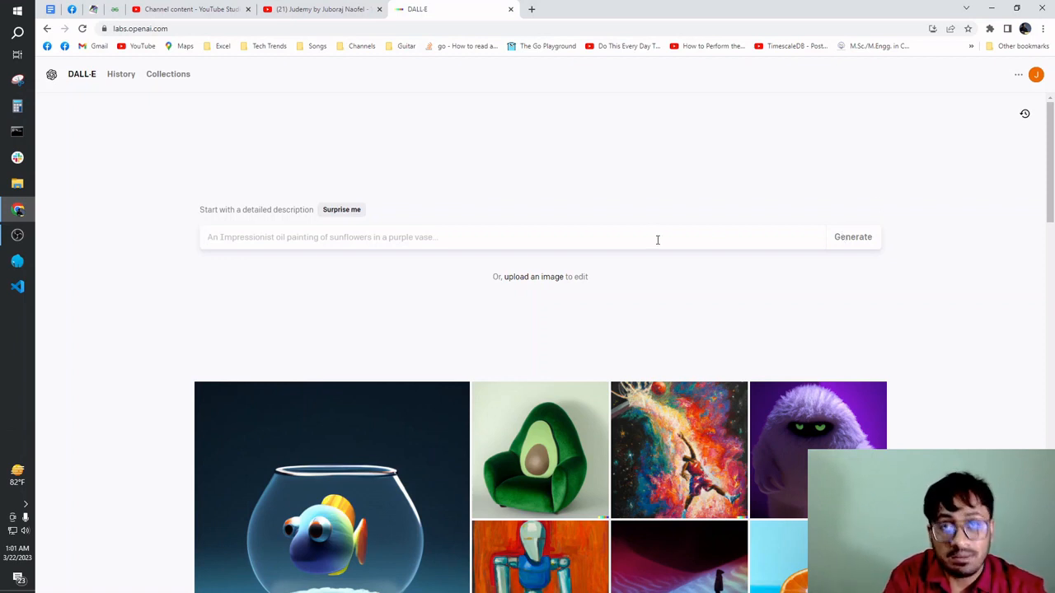
text(a)
key(BackSpace)
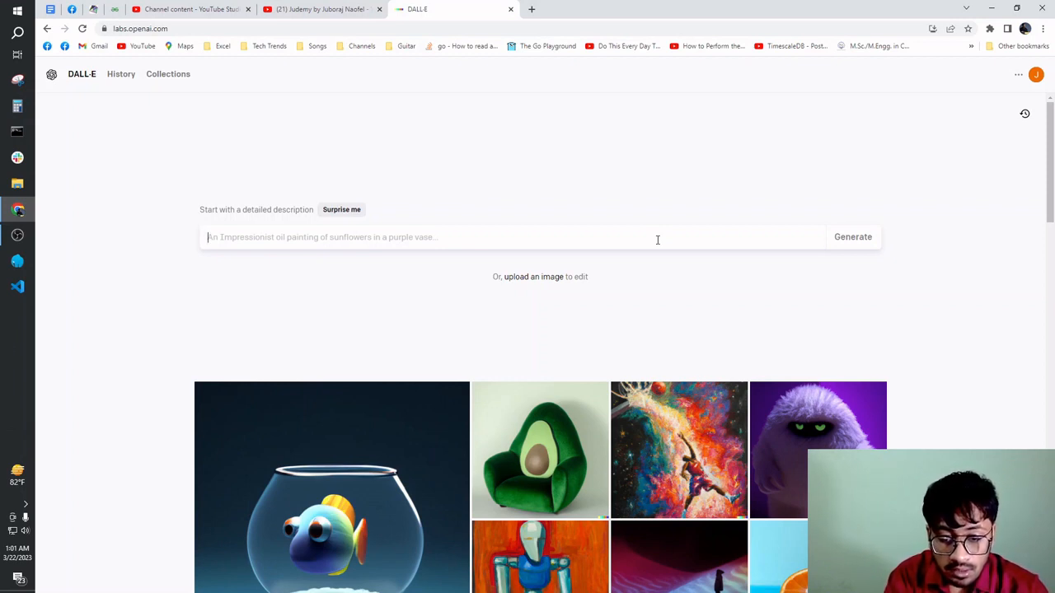
text(Mike)
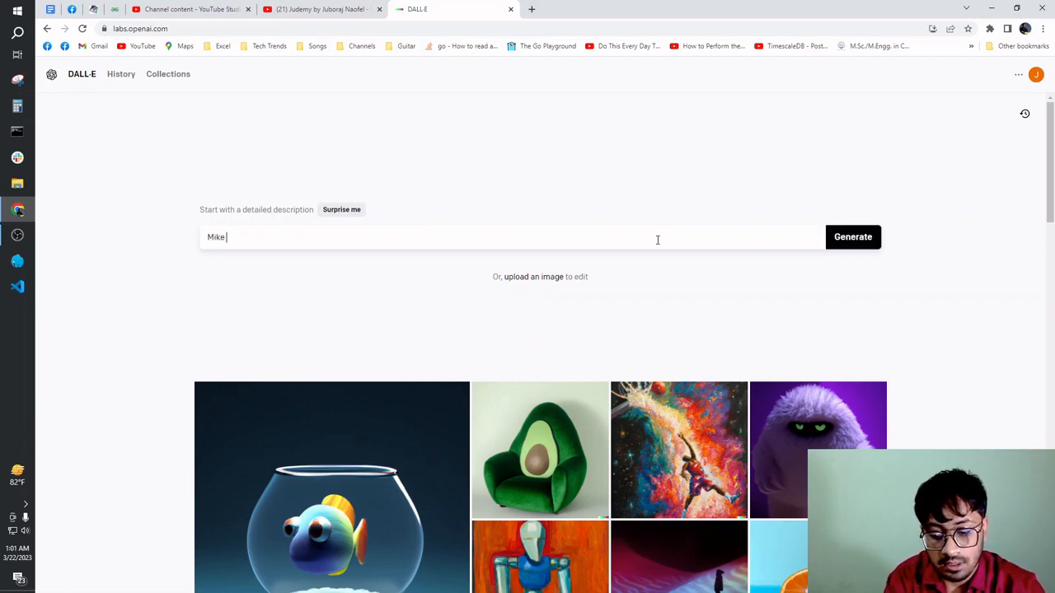
text( Tyson)
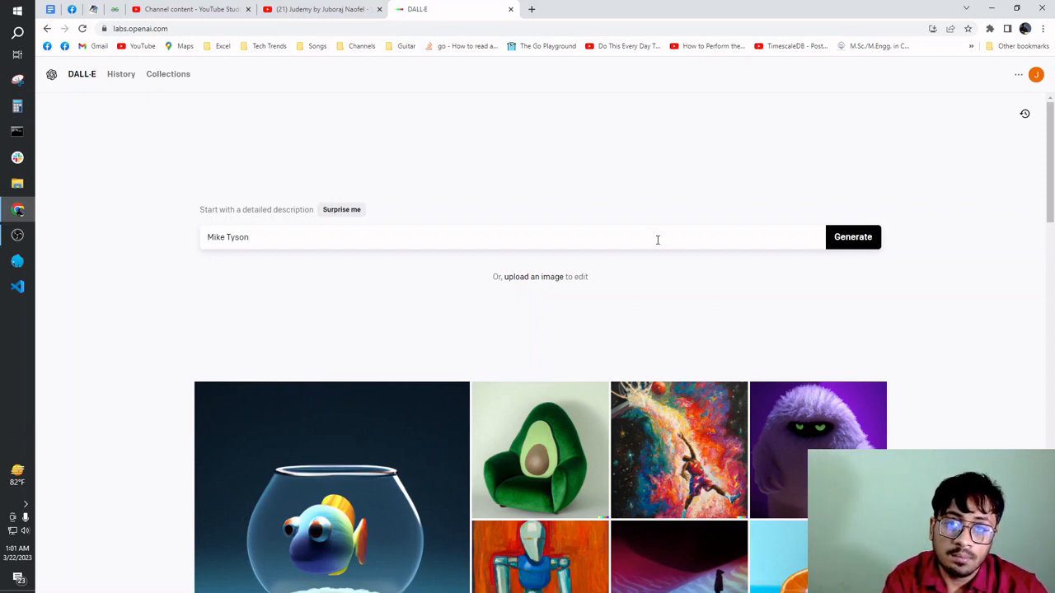
text(,)
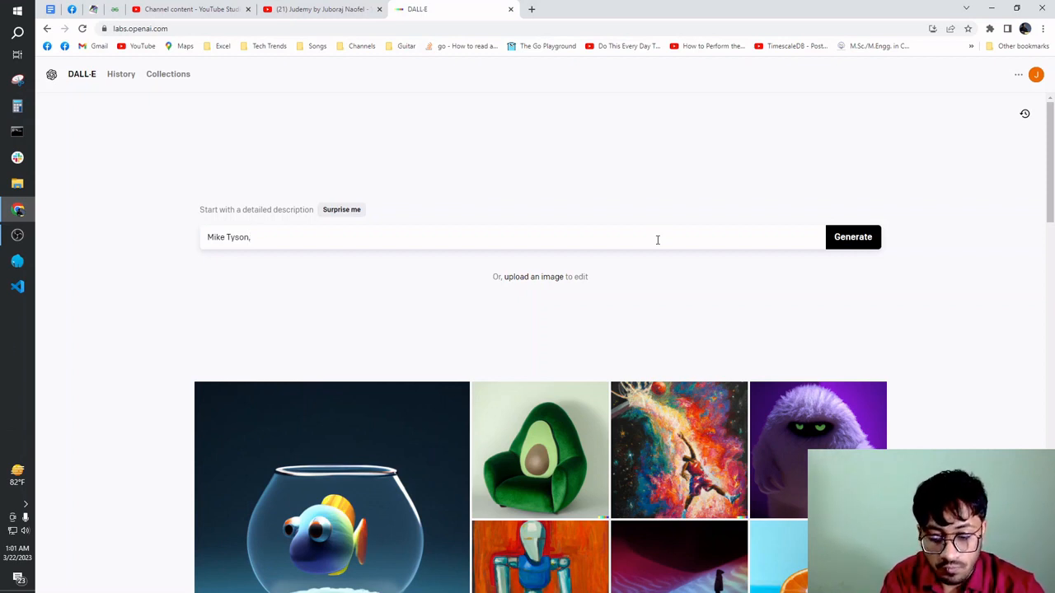
key(BackSpace)
text( photo)
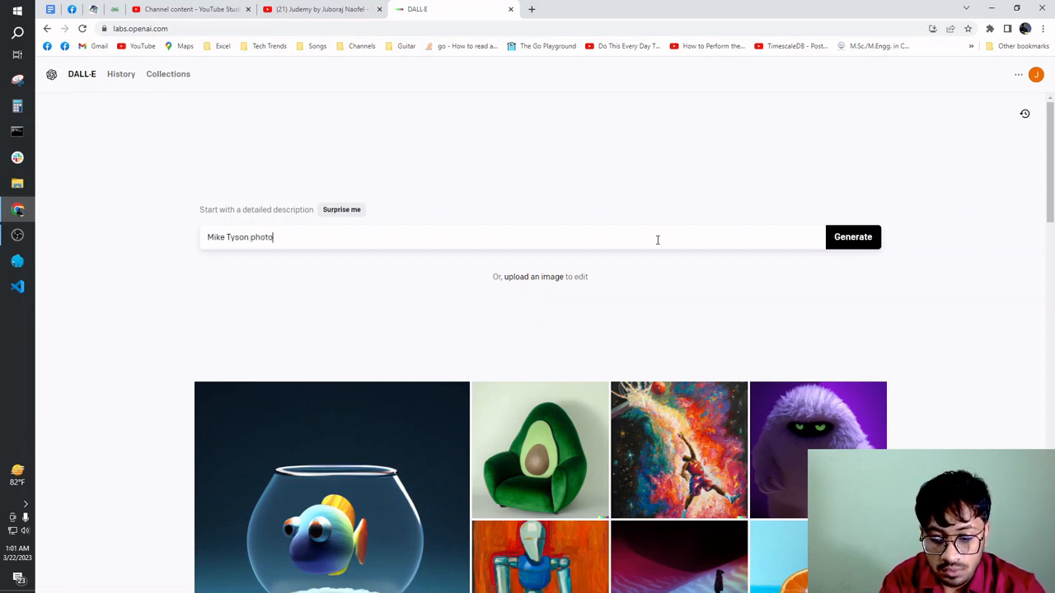
text(realis)
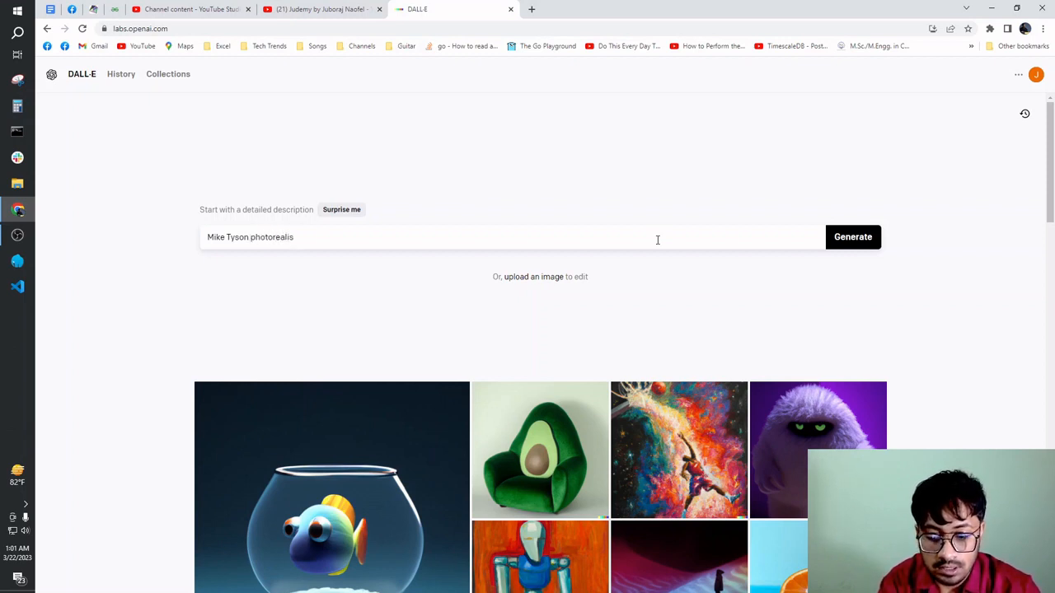
text(tic, )
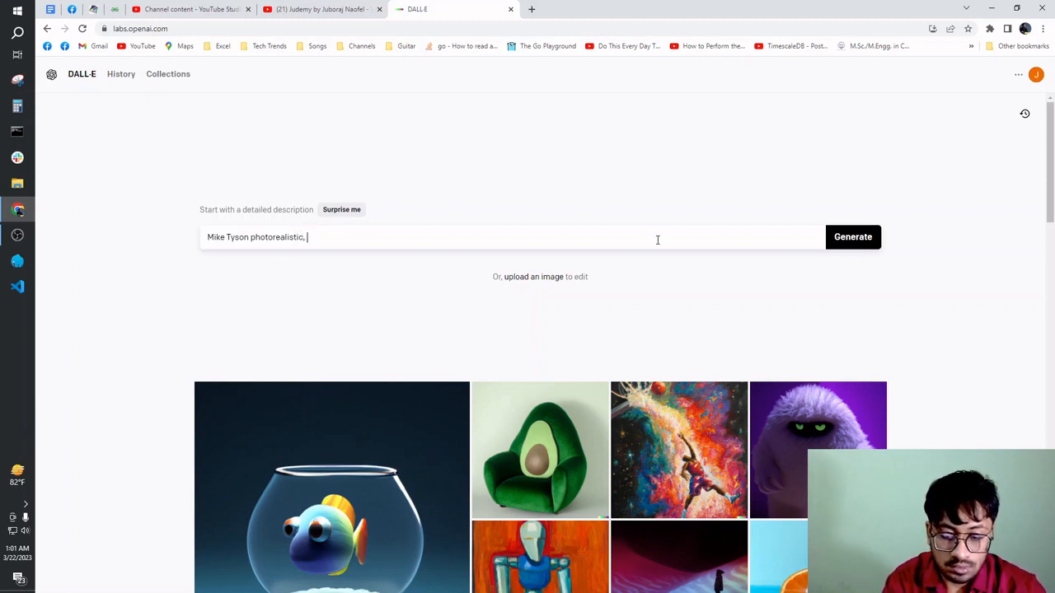
text(real )
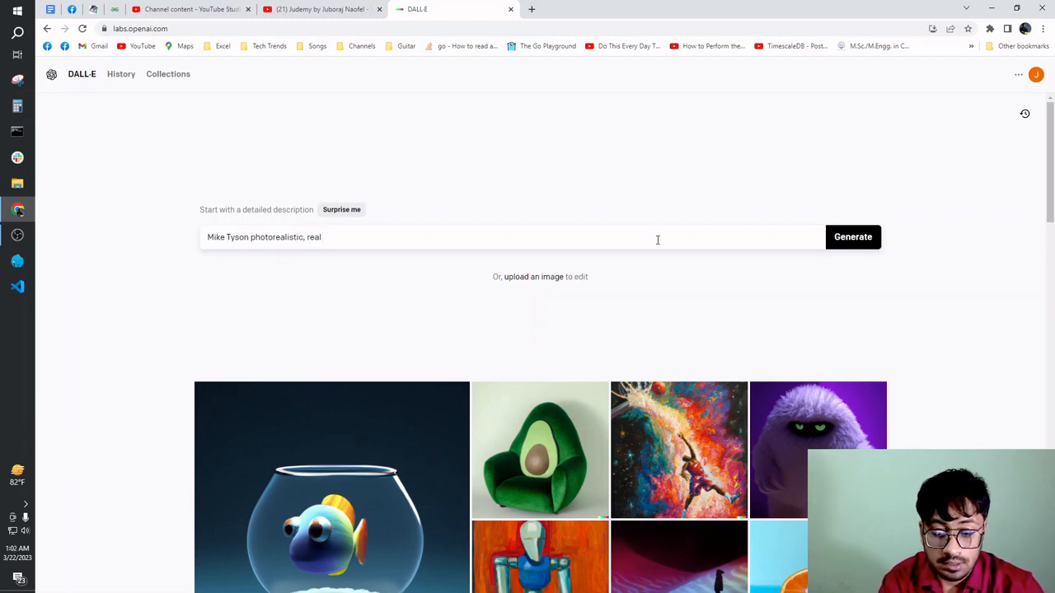
text(image, hd)
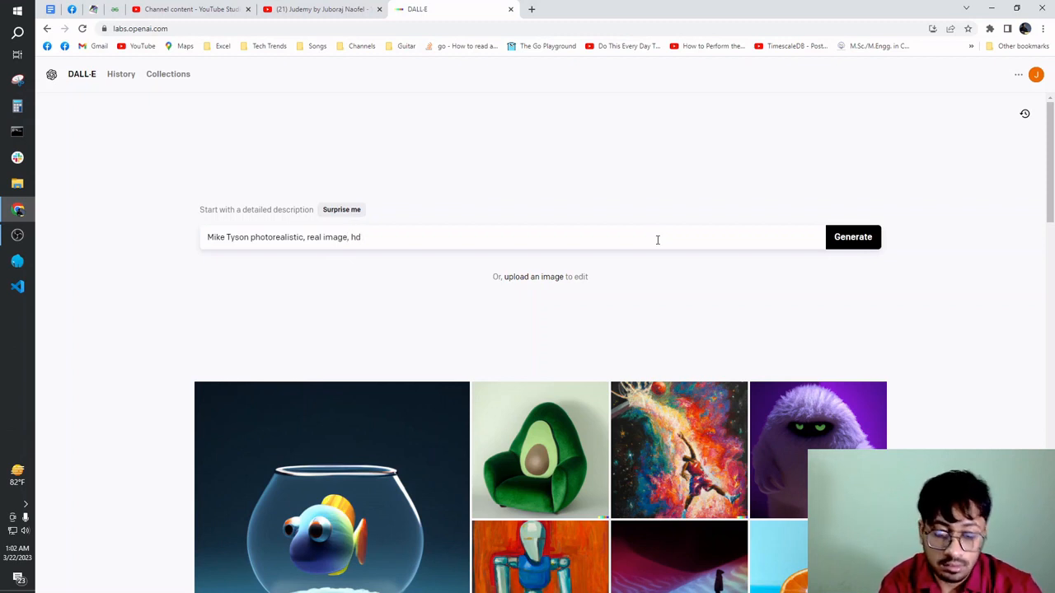
click(870, 240)
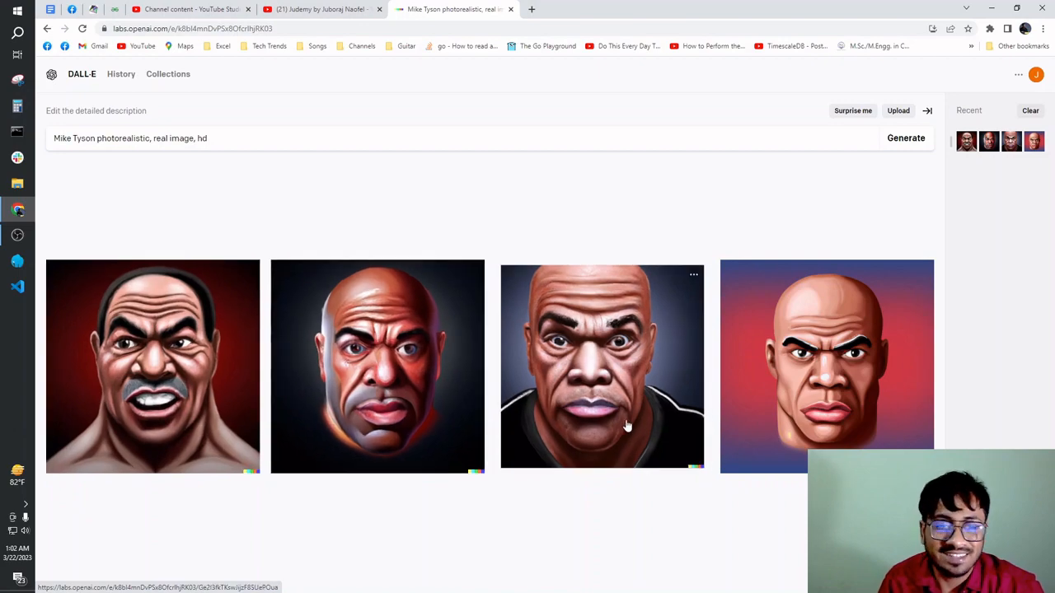
click(587, 375)
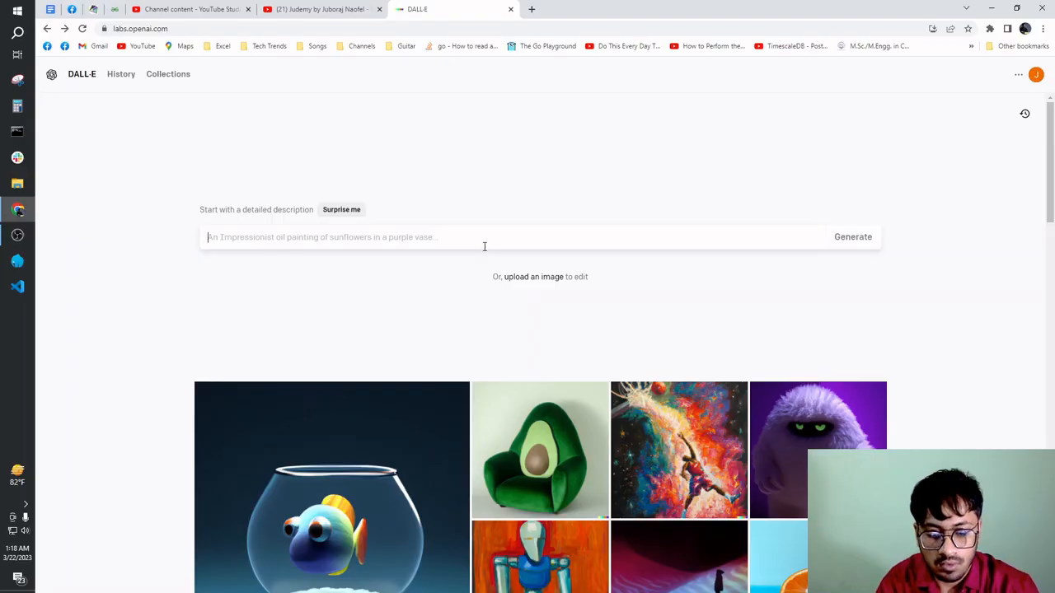
Generate images from the prompt "photorealistic cinematic fish image".
text(an)
key(BackSpace)
key(BackSpace)
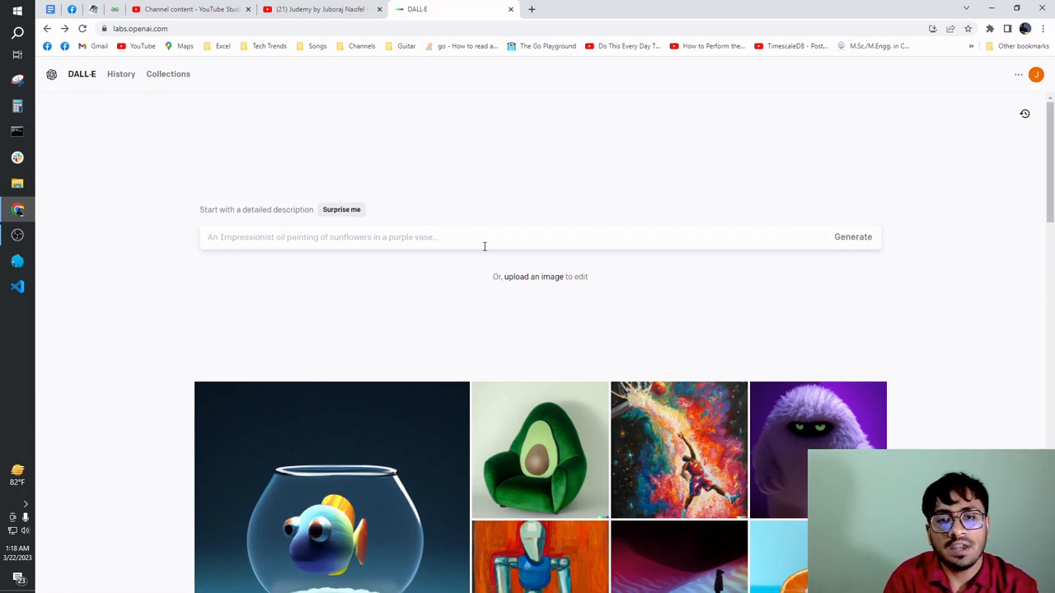
text(pho)
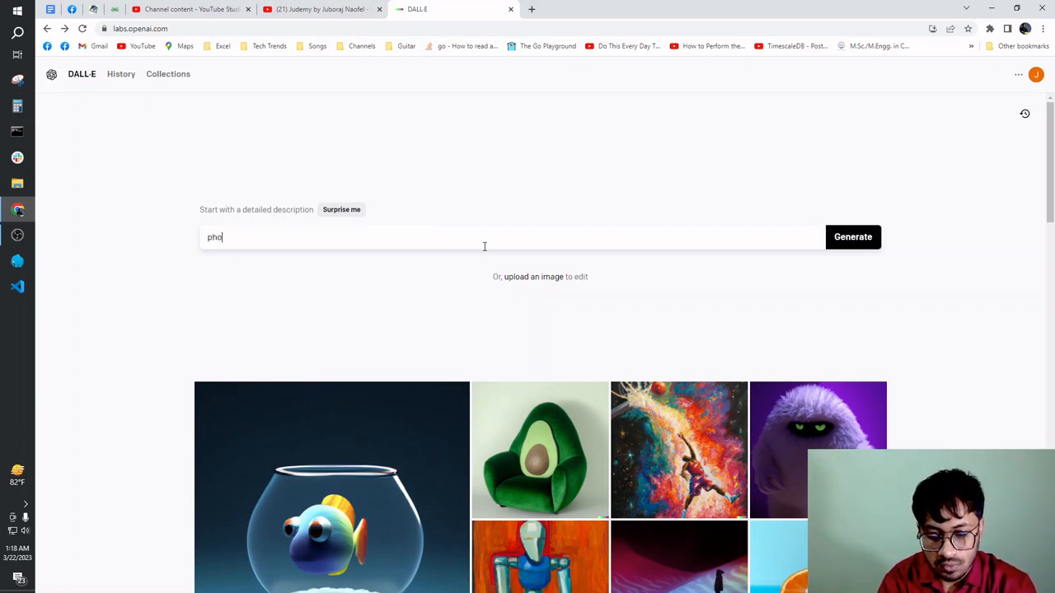
text(toea)
key(BackSpace)
key(BackSpace)
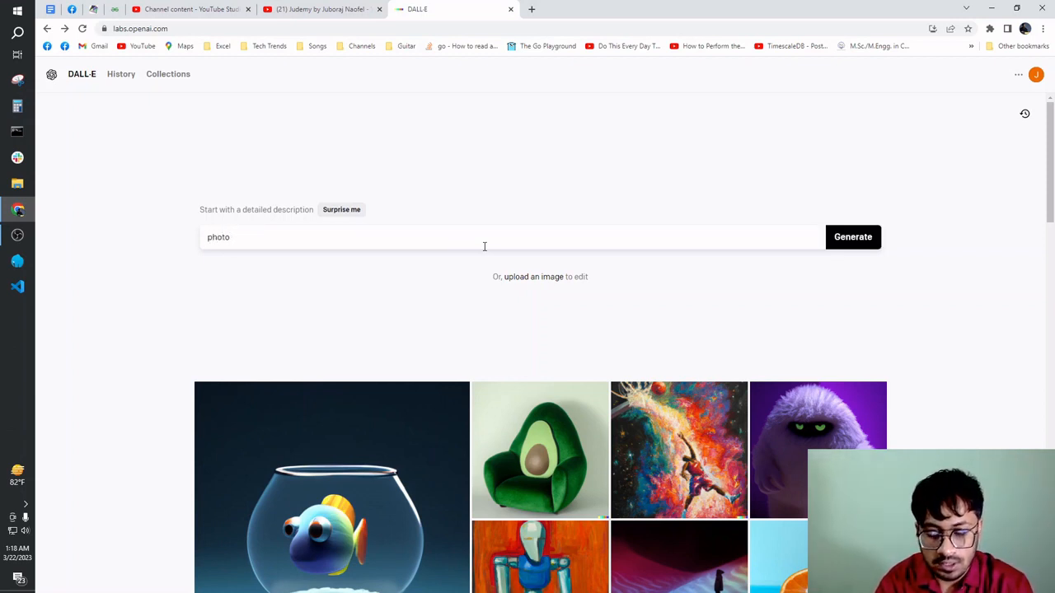
text(realis)
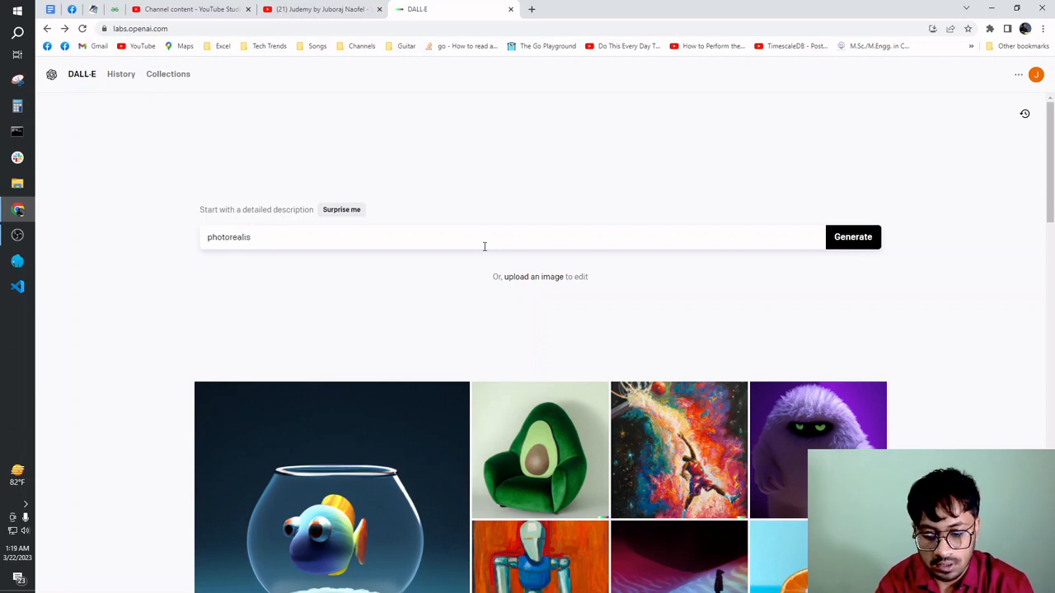
text(tic cinematic )
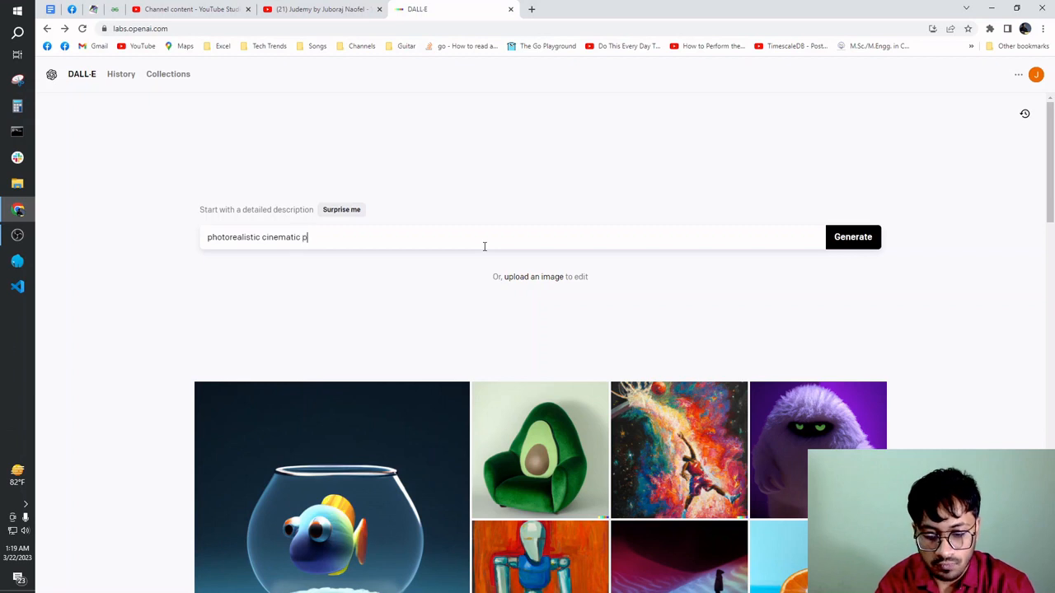
text(fish image)
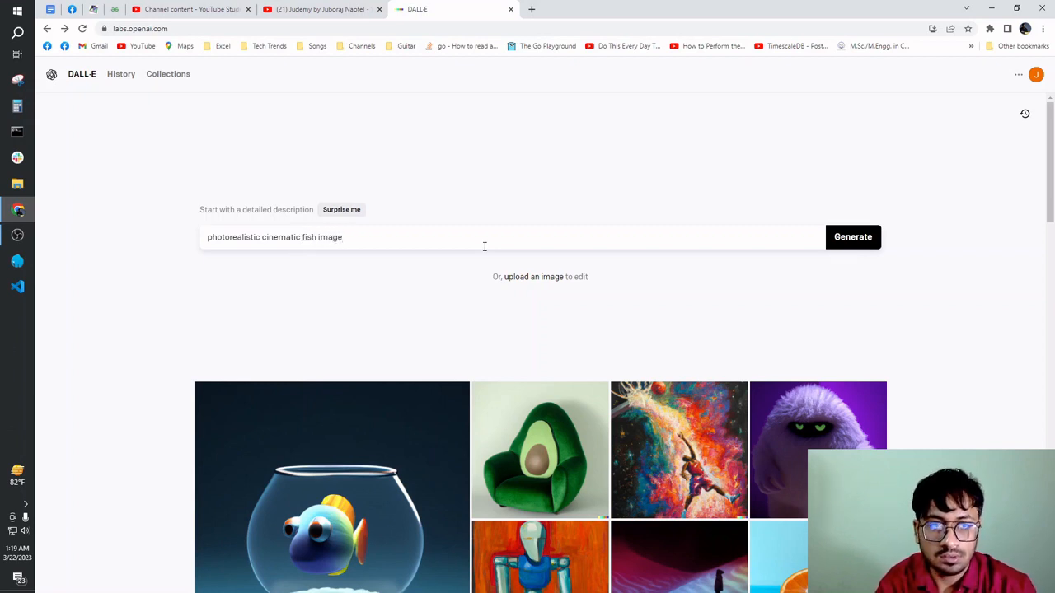
click(854, 244)
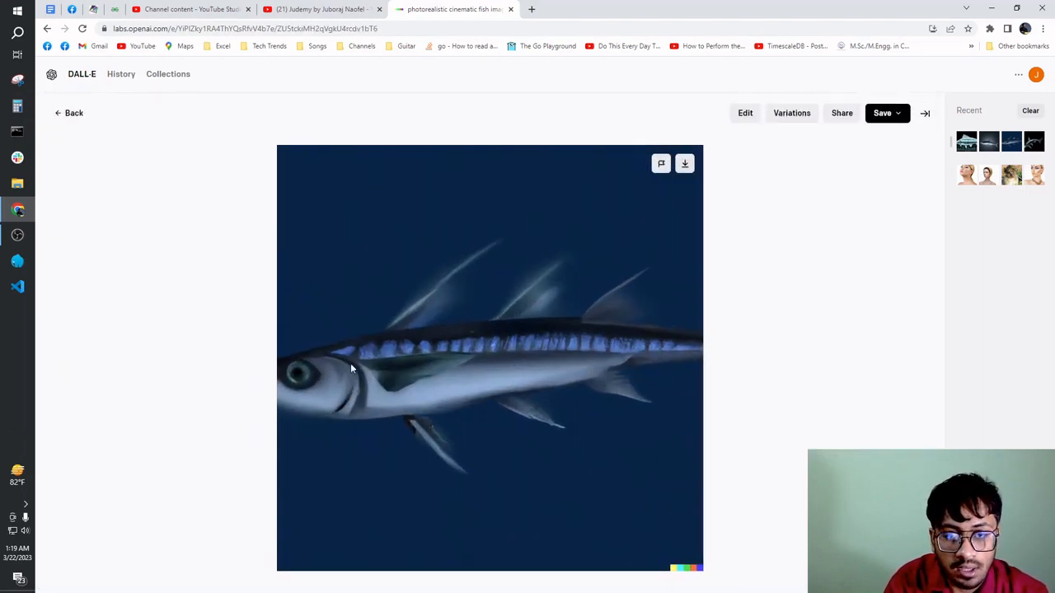
View the first and fourth generated fish images at full size and return to the results.
click(72, 112)
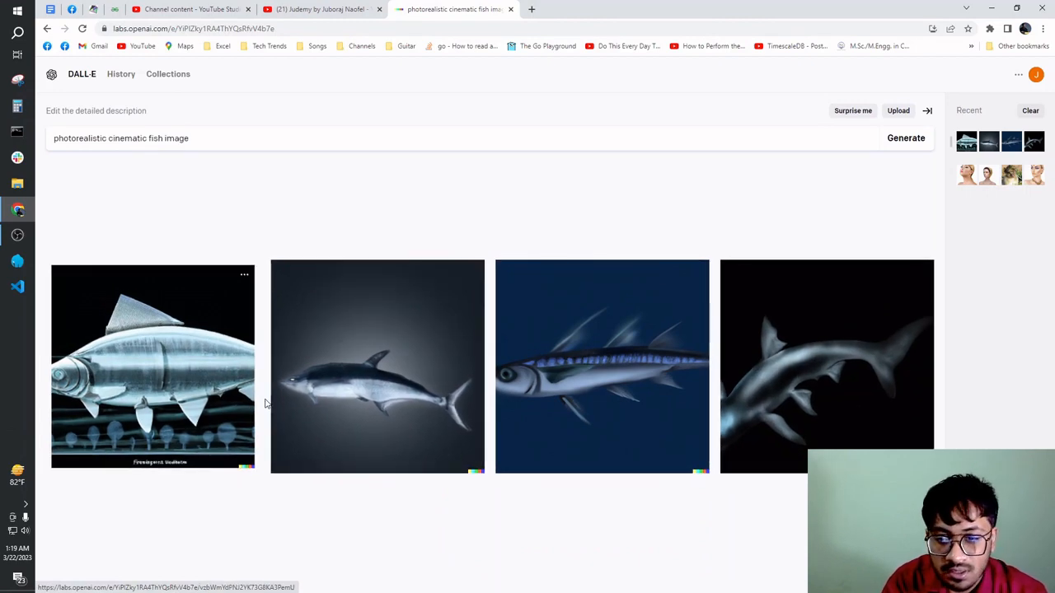
click(209, 398)
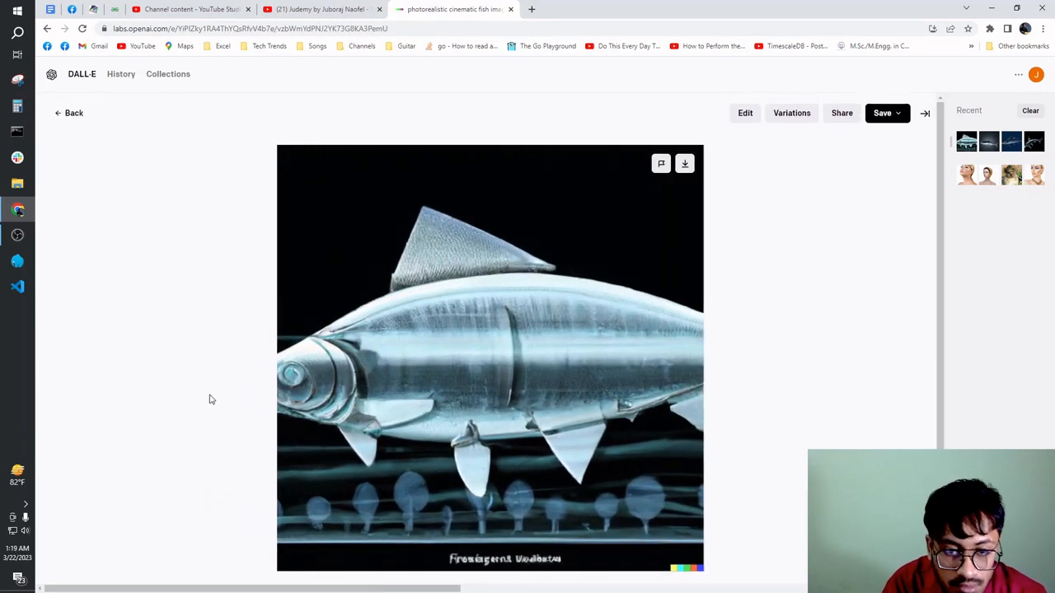
click(74, 114)
click(782, 354)
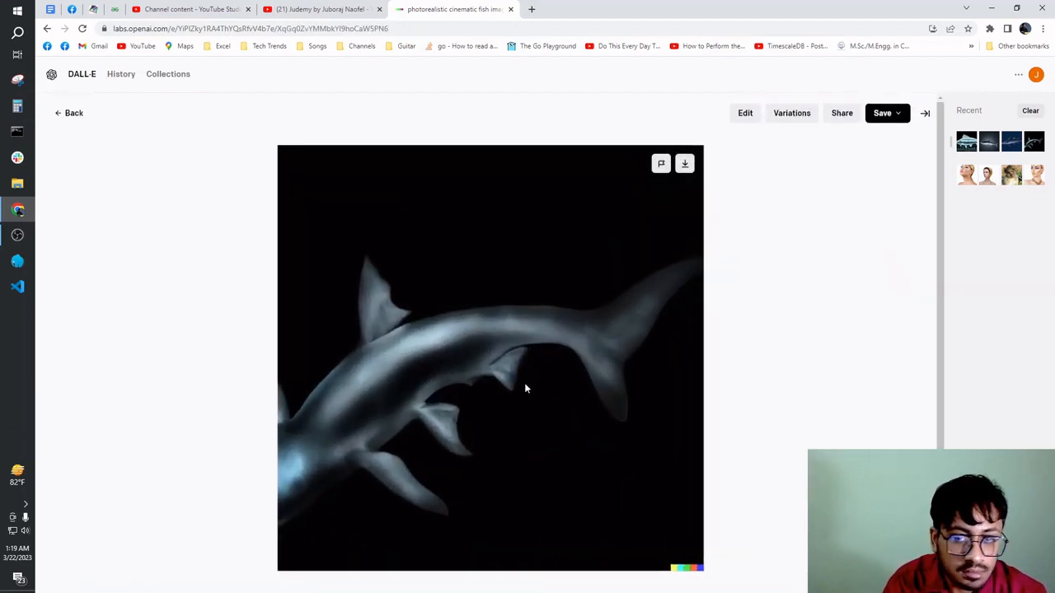
click(66, 113)
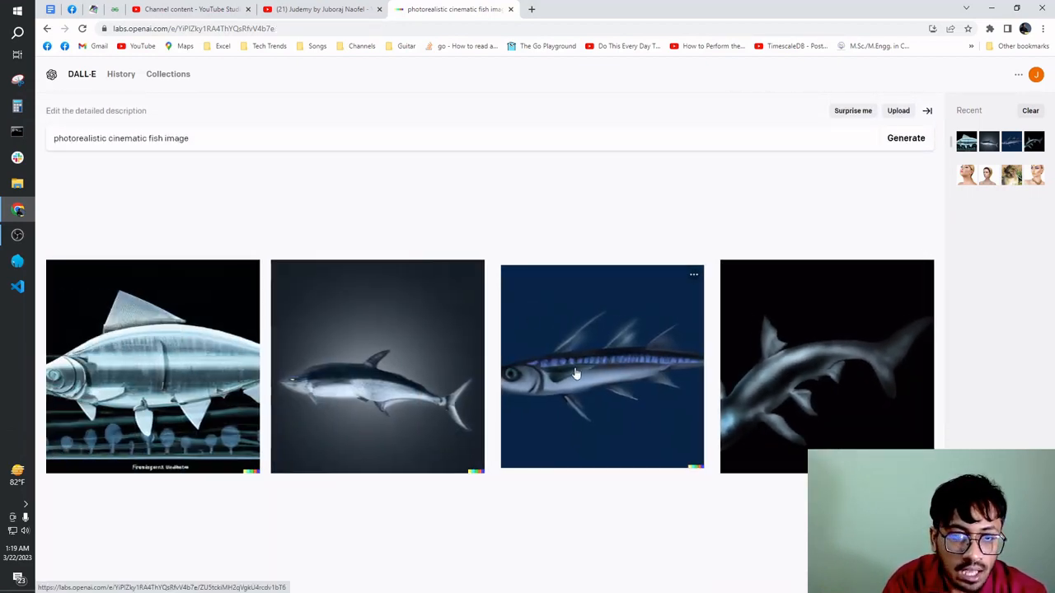
Open the second fish image for editing and erase a round spot on its back just behind the head.
click(428, 371)
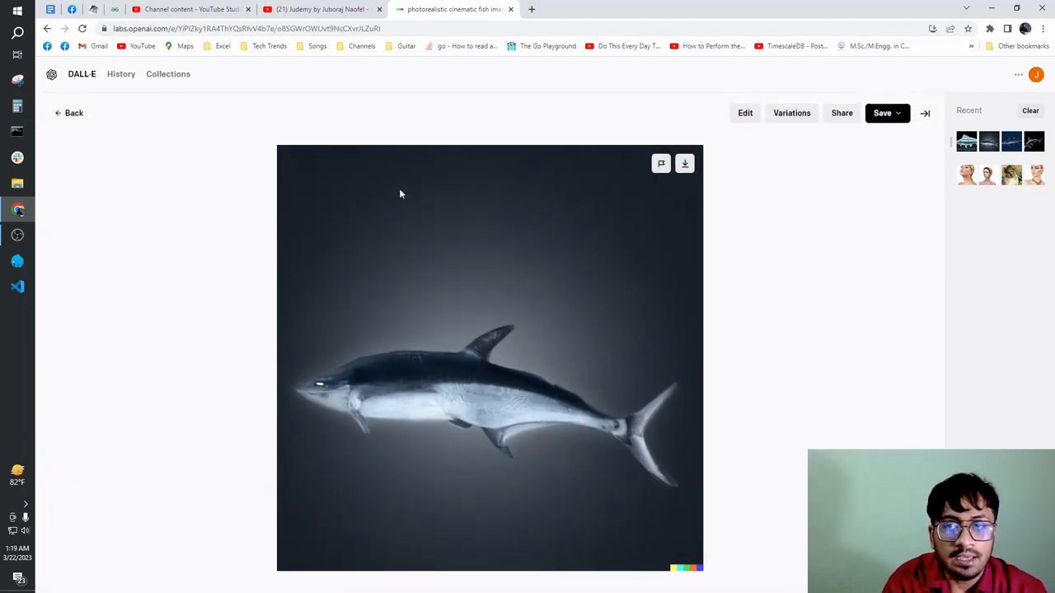
click(742, 116)
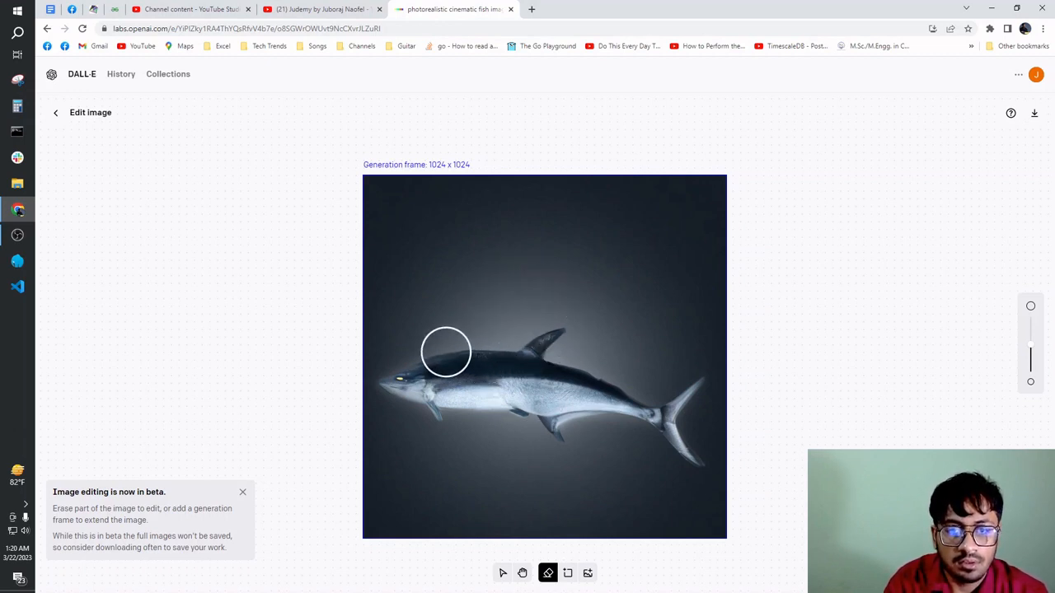
click(444, 352)
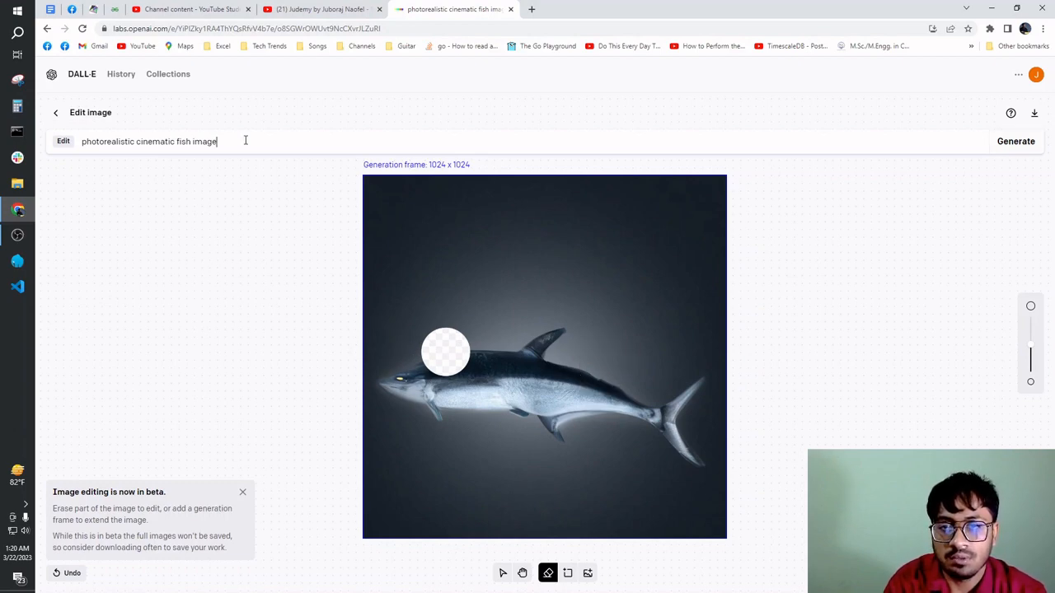
Replace the edit prompt with "make the head little bigger" and generate the edited images.
key(ctrl+a)
text(ma)
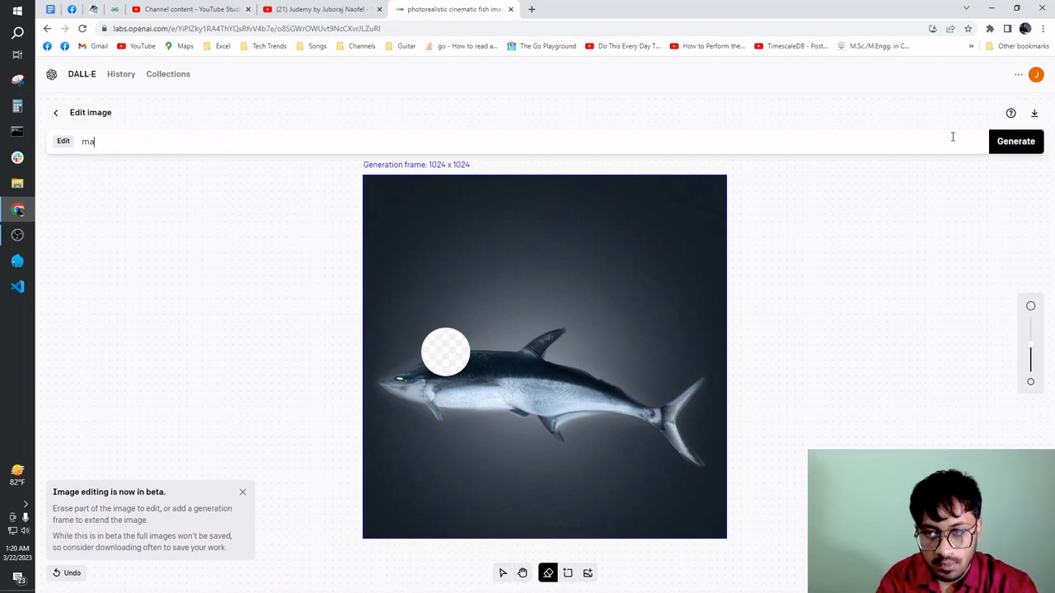
text(ke the head little bigger)
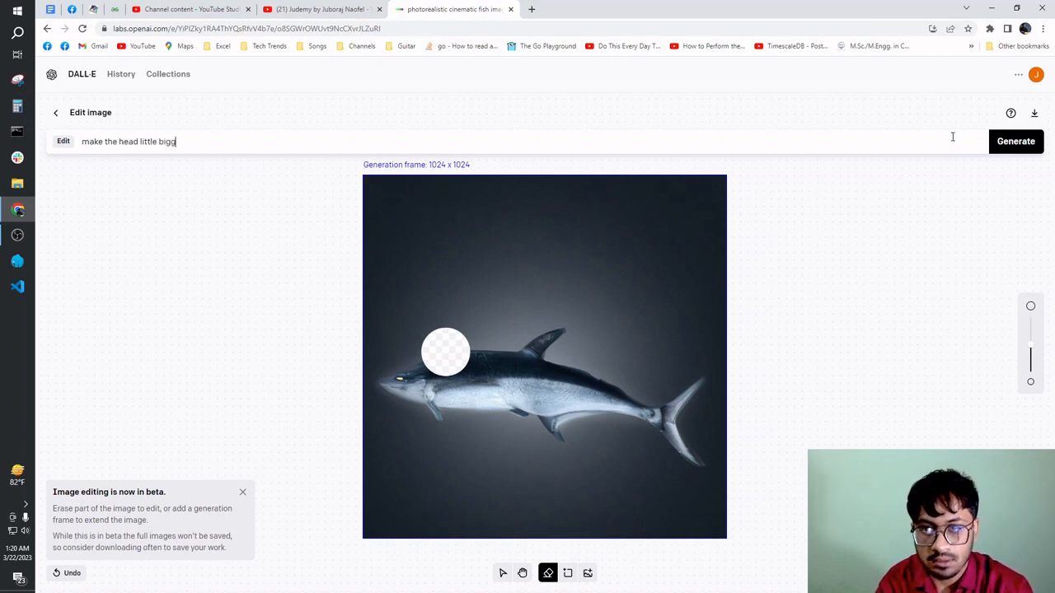
click(1015, 141)
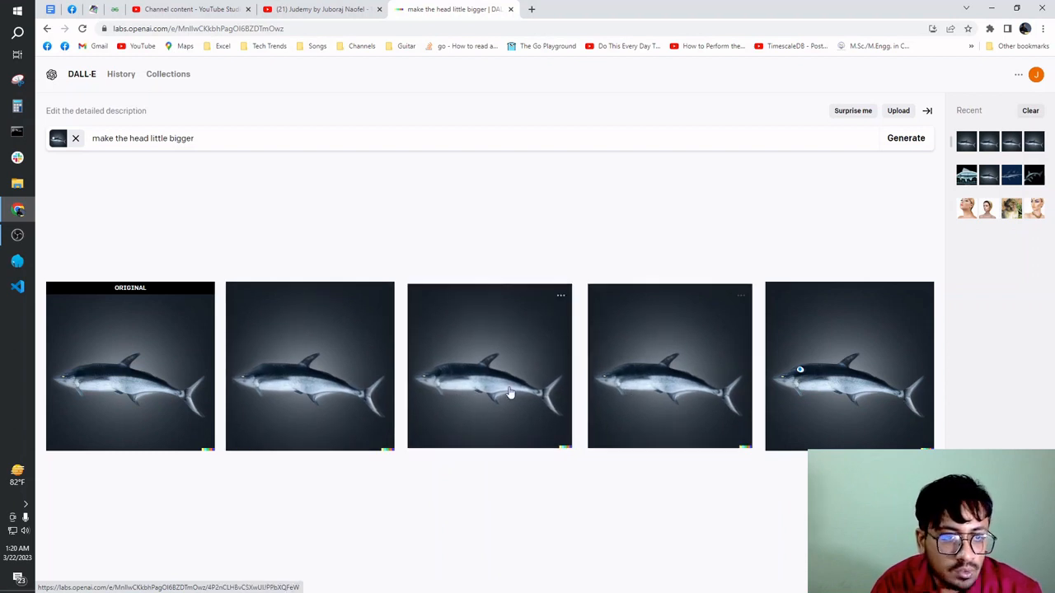
Open the second edited fish image and check its options for saving to a collection.
click(480, 388)
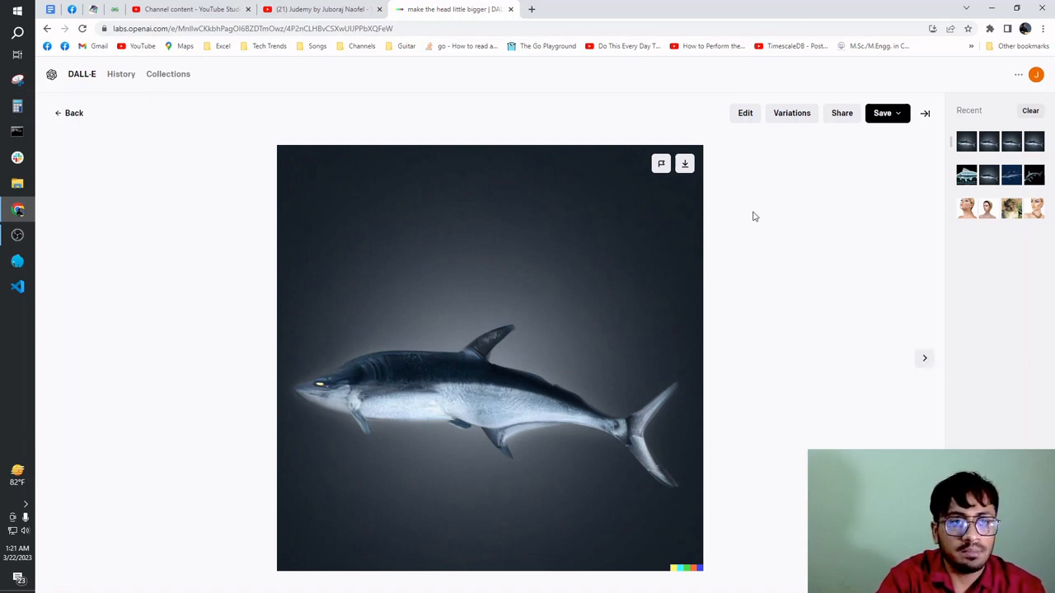
click(902, 115)
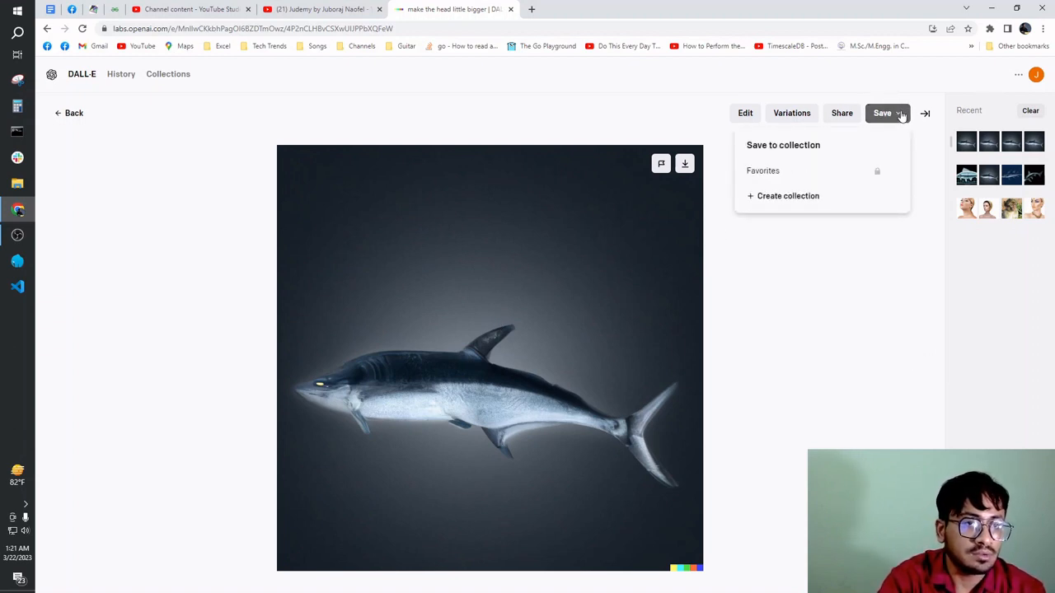
click(842, 393)
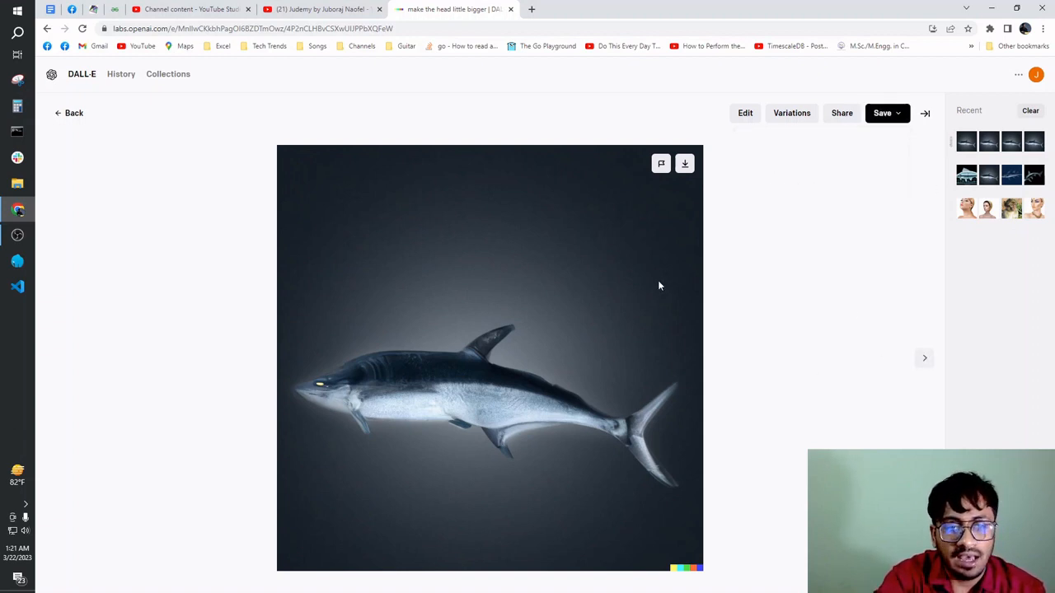
Generate variations of the edited fish image, view the second variation at full size and return to the results.
click(792, 117)
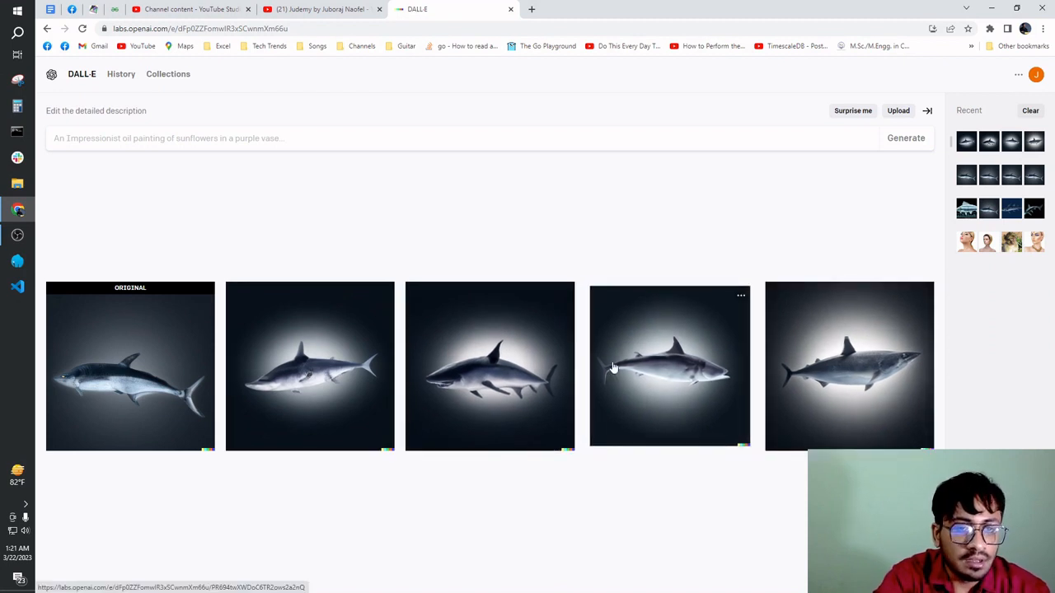
click(506, 377)
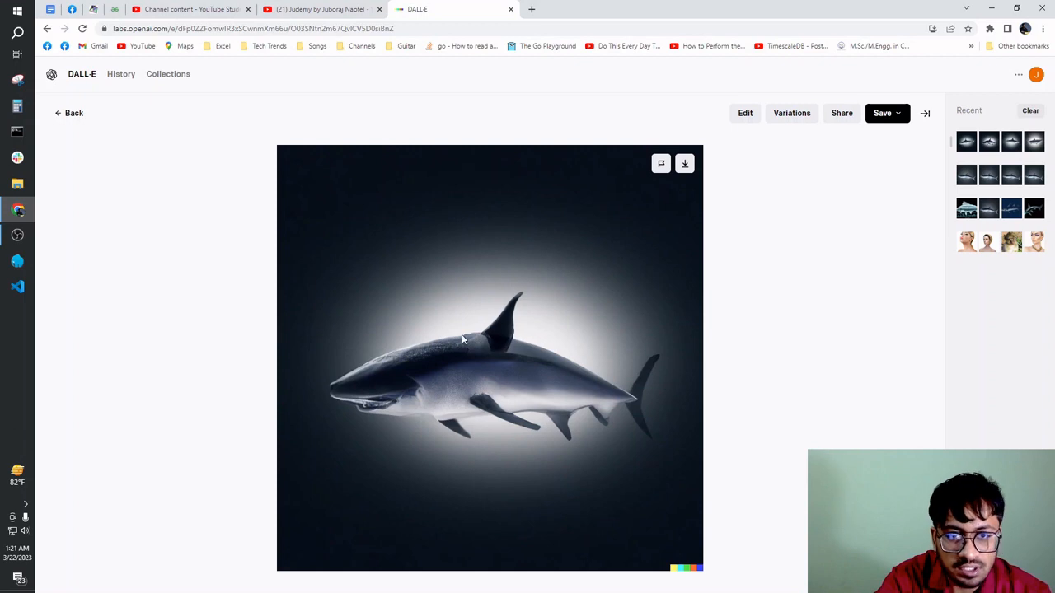
click(58, 113)
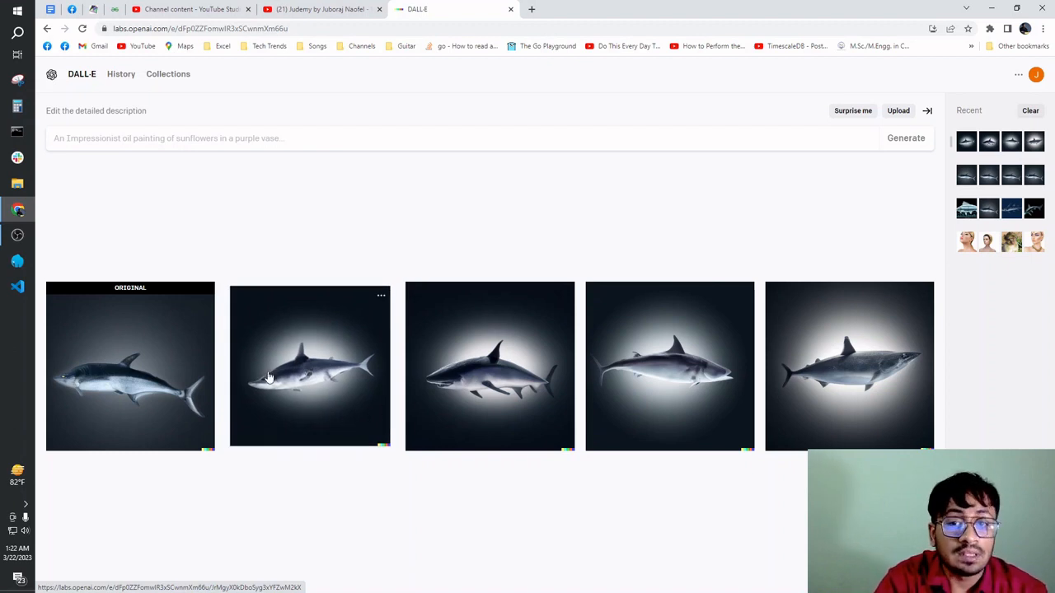
View the first and fourth fish variations at full size, check the fourth in the image editor, and return to the results.
click(325, 380)
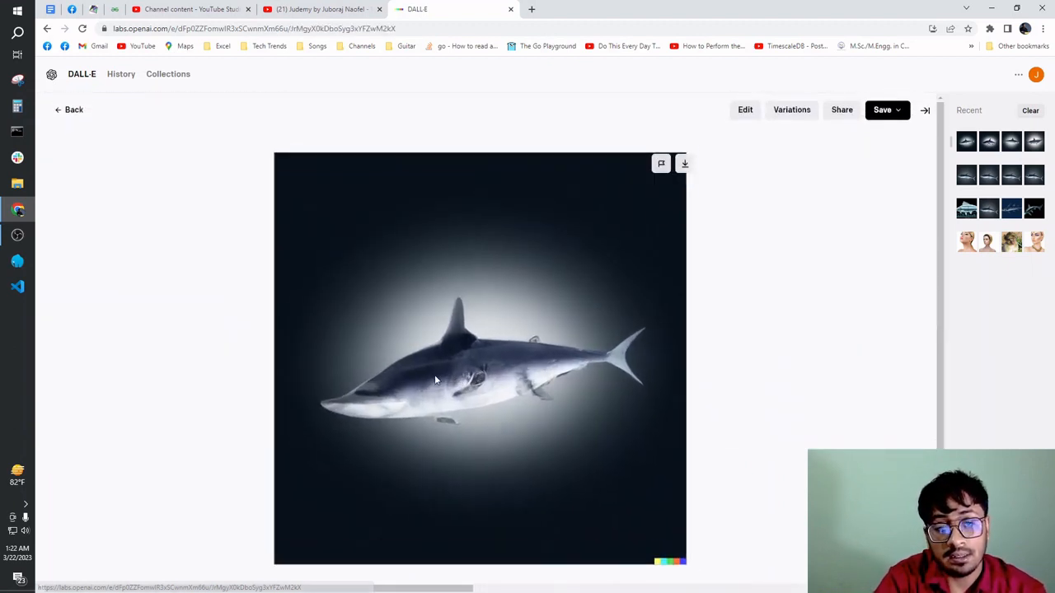
click(59, 117)
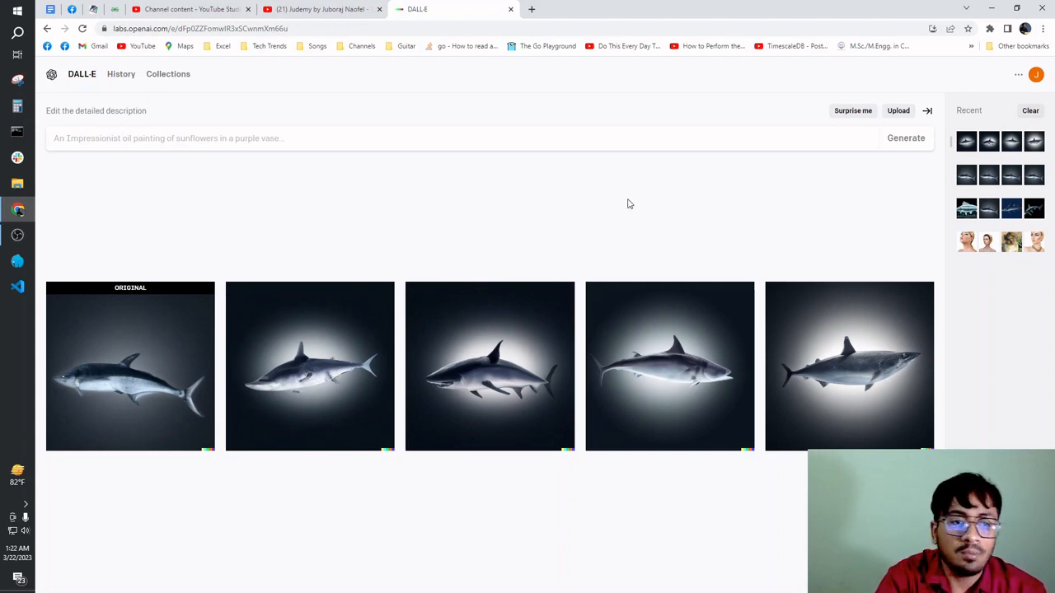
click(841, 367)
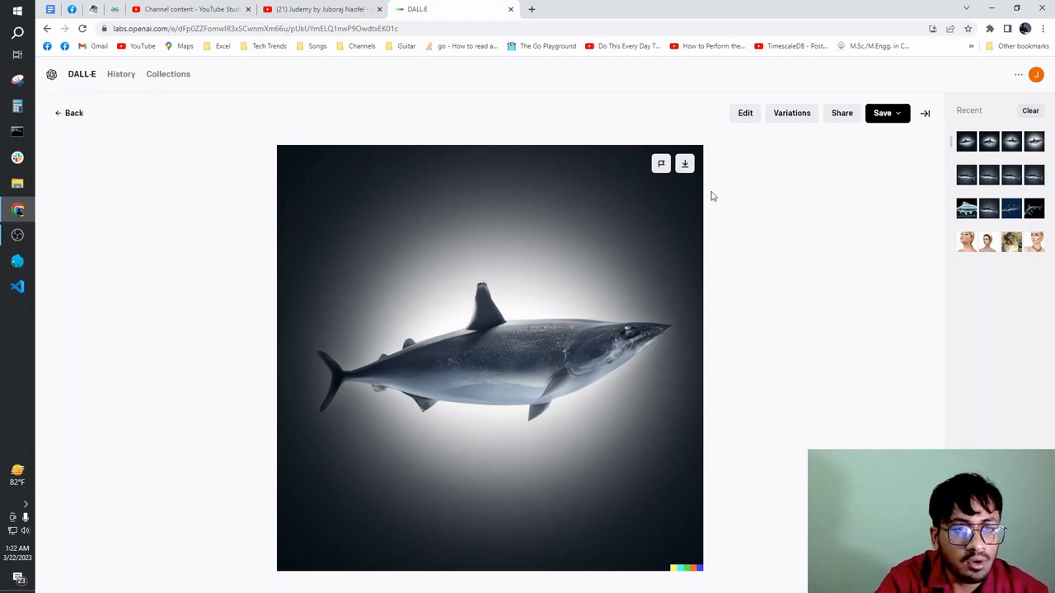
click(742, 112)
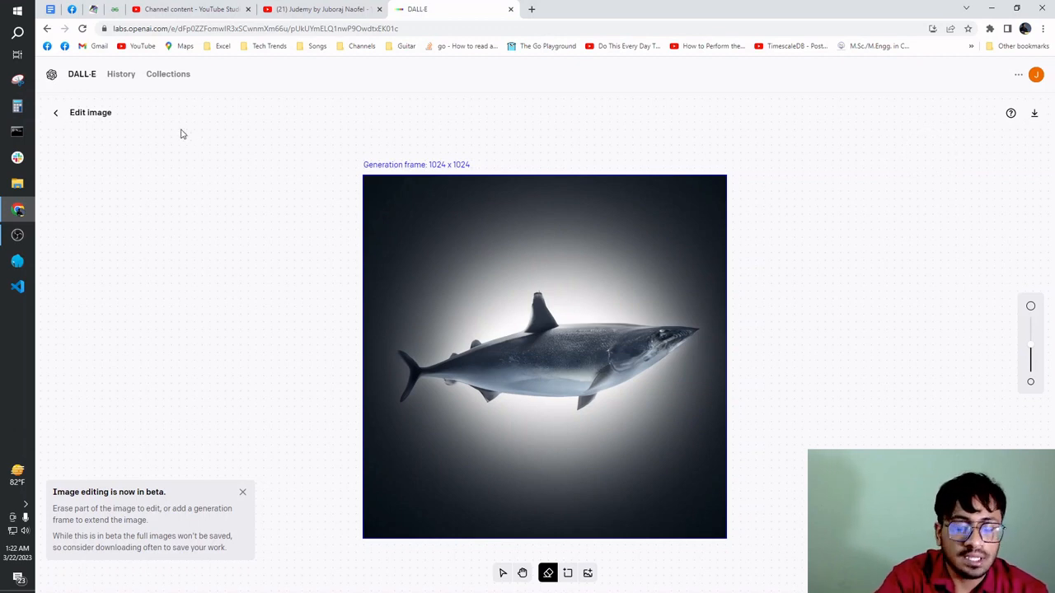
click(57, 115)
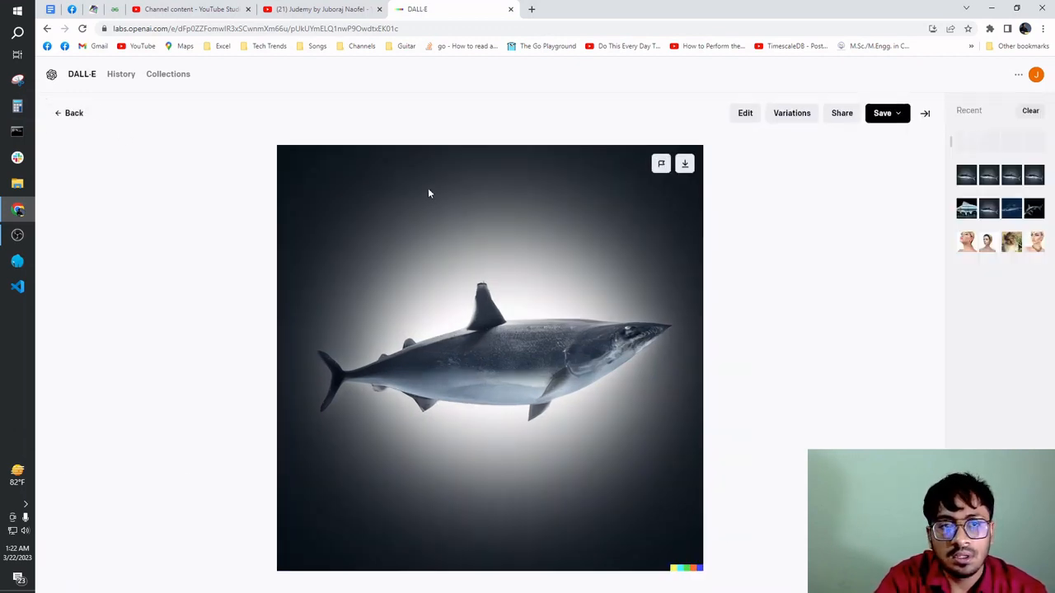
click(78, 115)
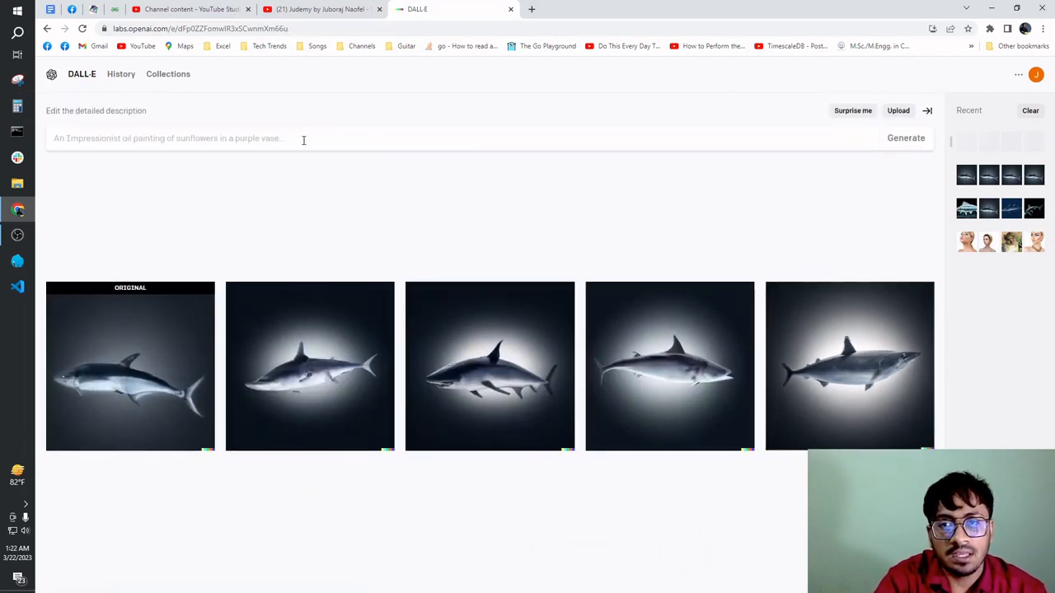
Start a new generation from the home page with the prompt "spider man realistic image. cinematic".
text(sp)
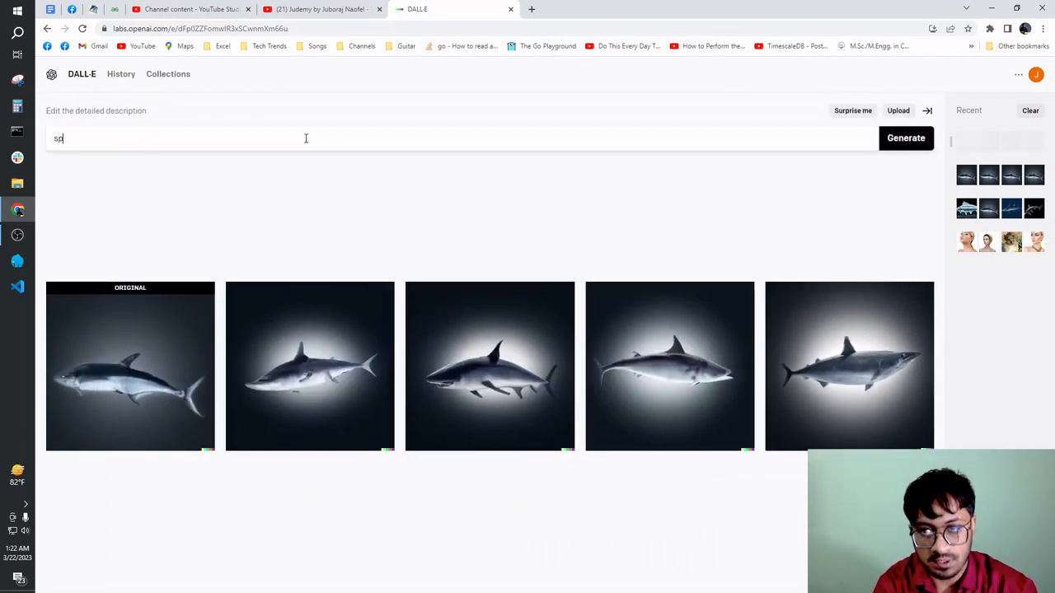
click(80, 74)
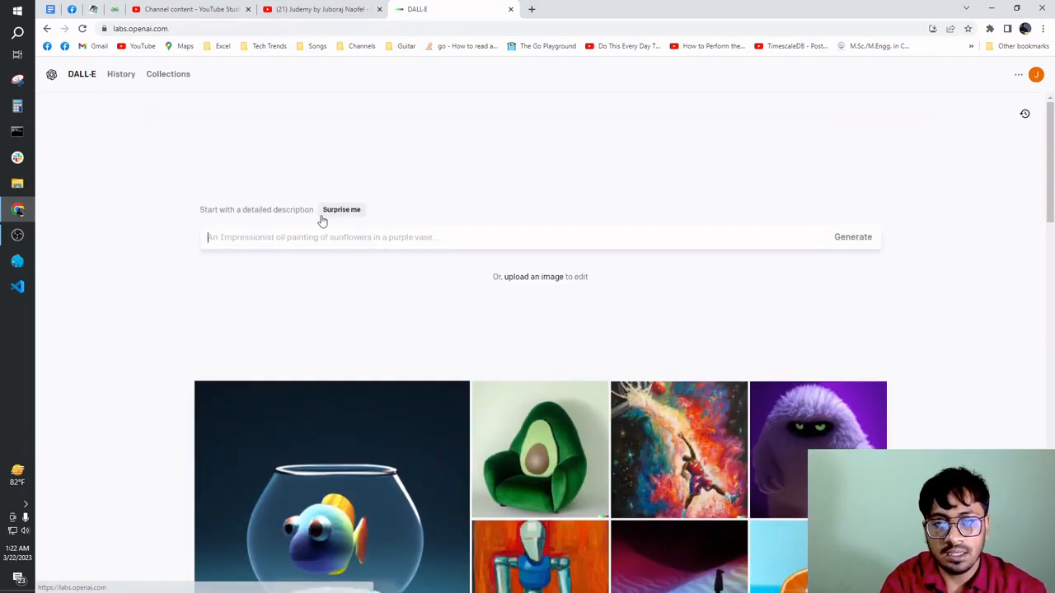
click(315, 236)
text(sp)
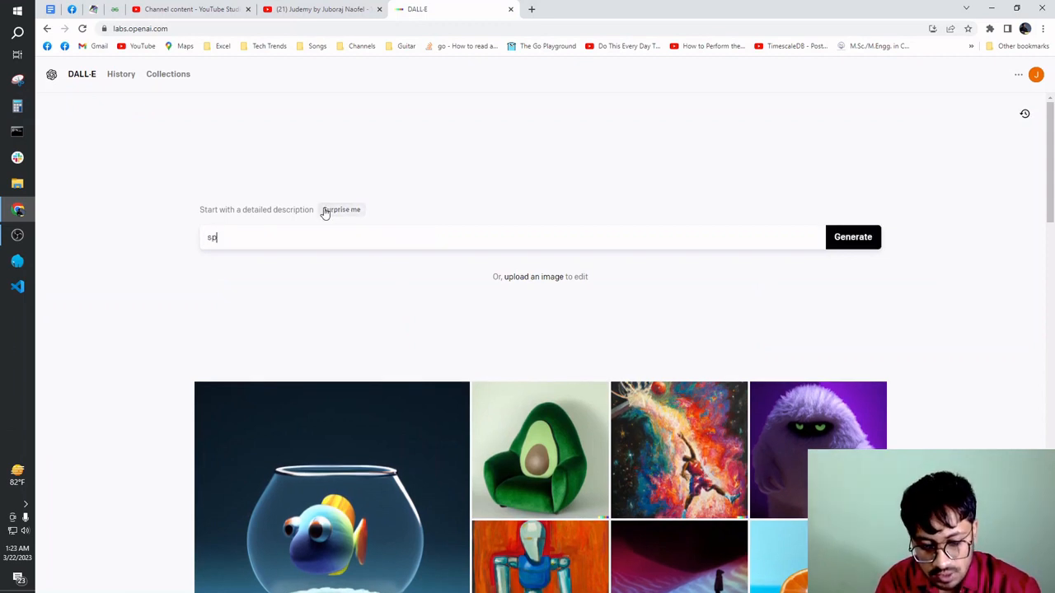
text(ider)
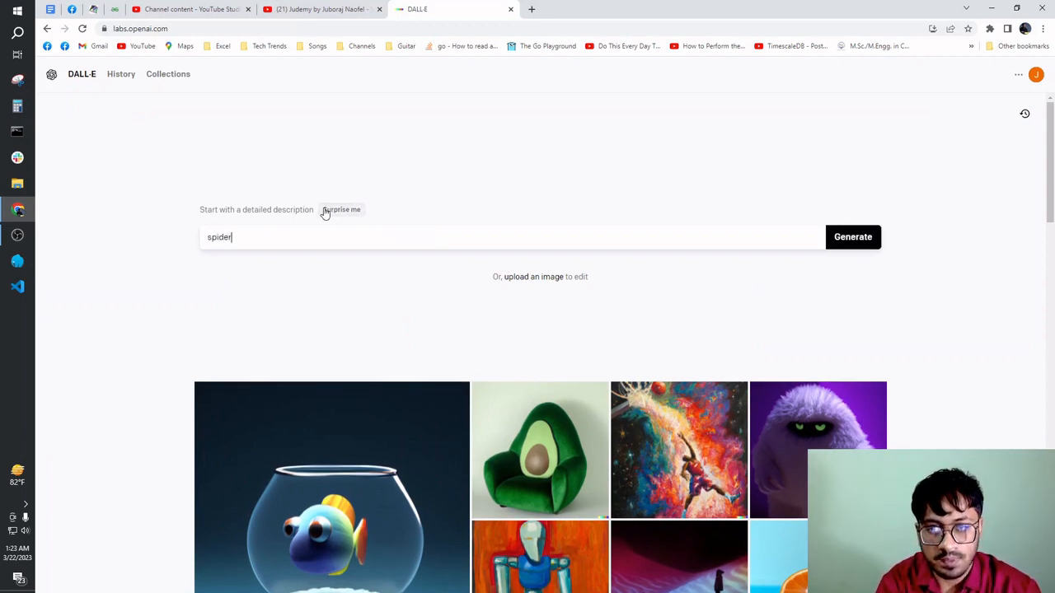
text( man re)
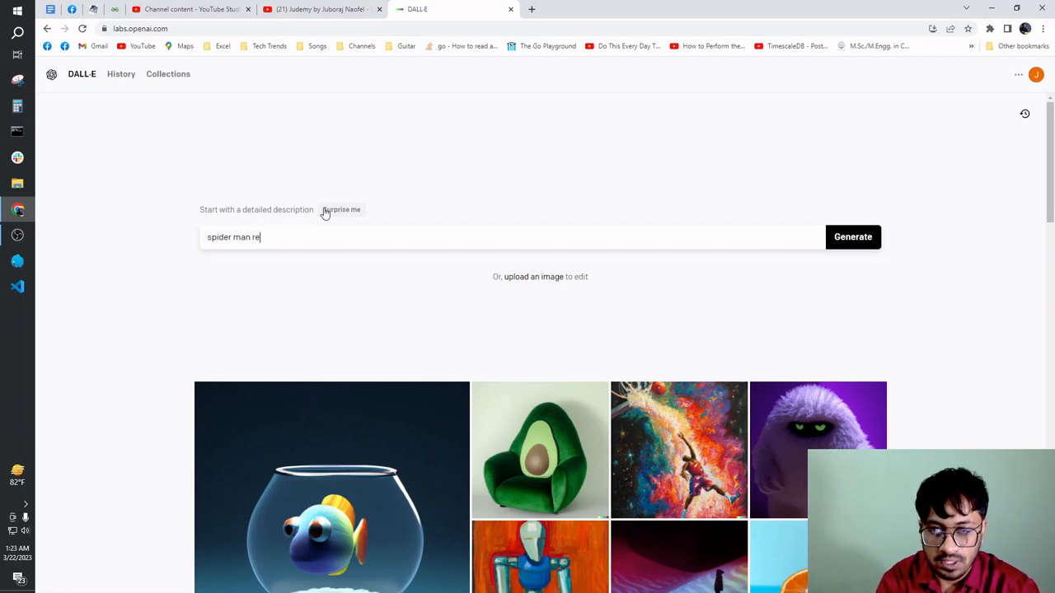
text(alist)
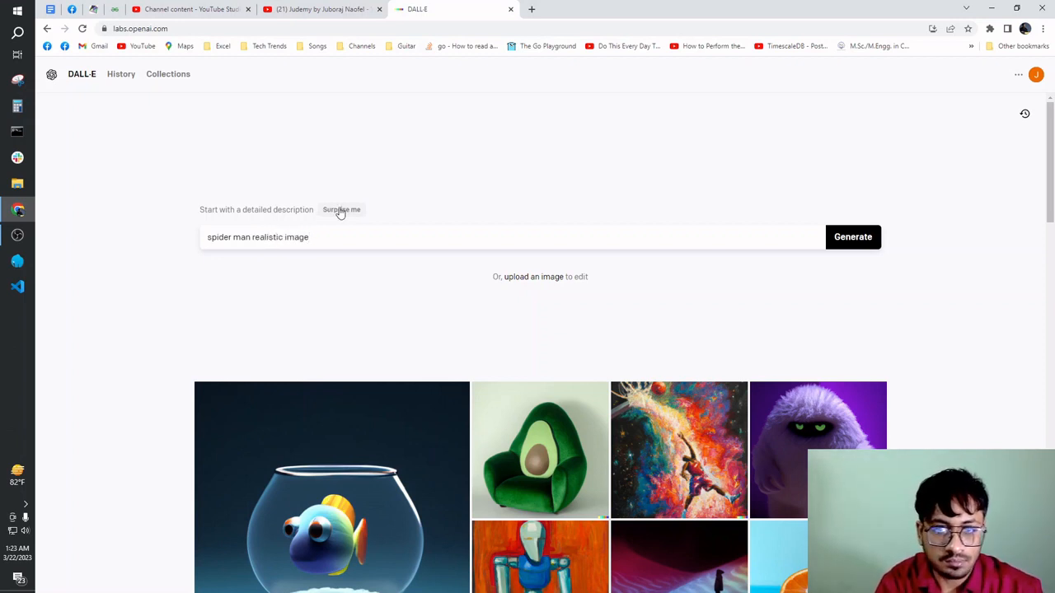
text(ic image )
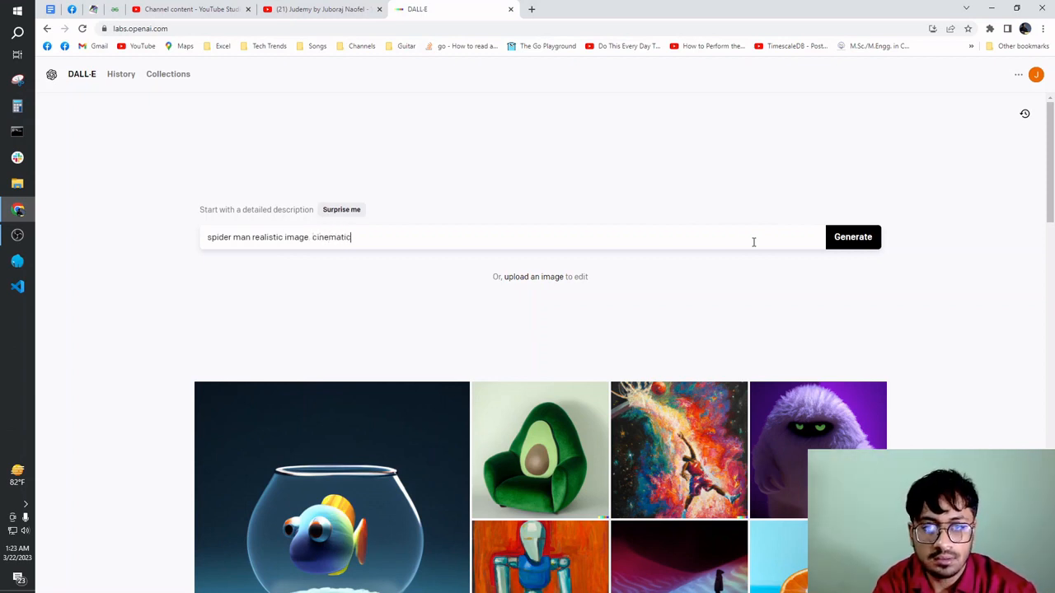
text( cinematic)
click(845, 241)
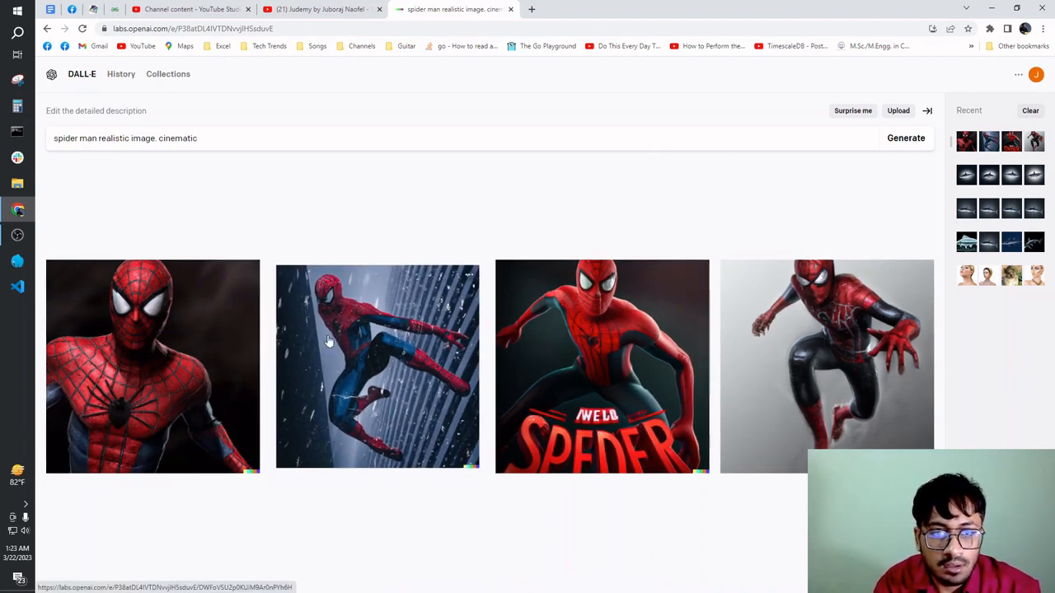
View the third, fourth, first and second Spider-Man images at full size in turn, returning to the results after each.
click(667, 341)
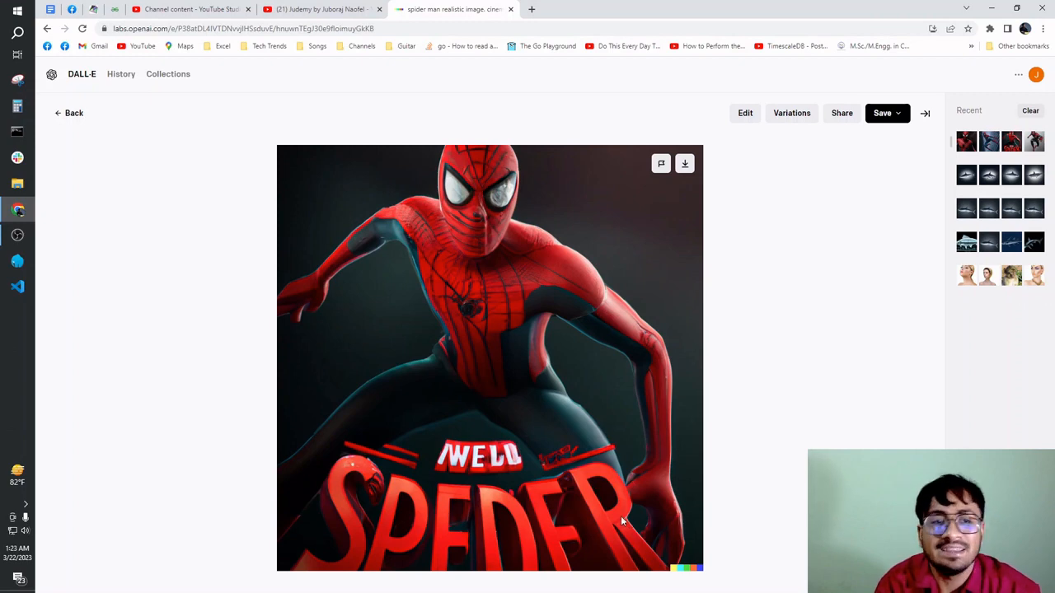
click(57, 113)
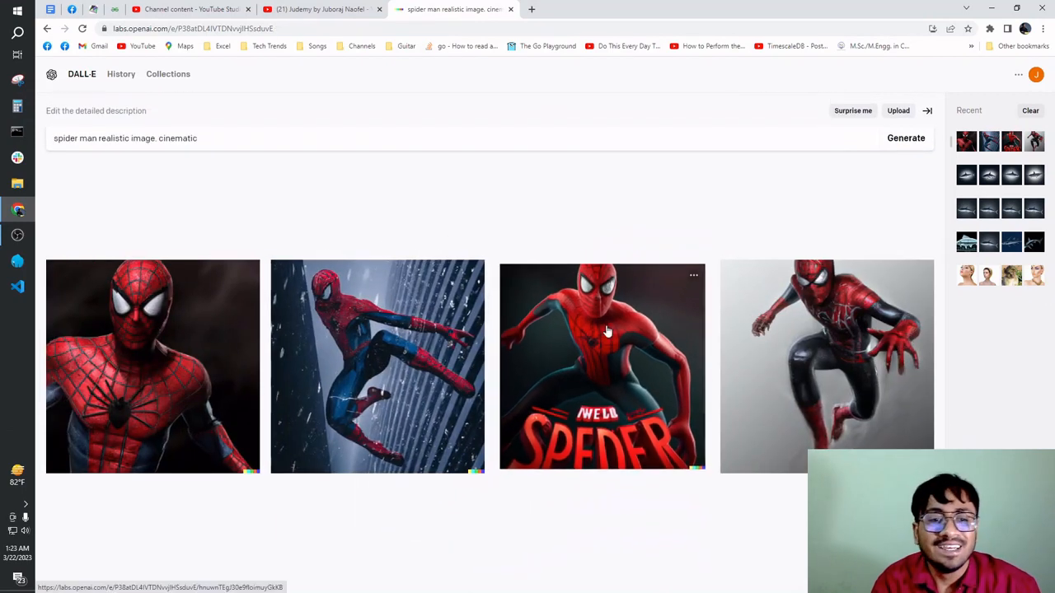
click(841, 344)
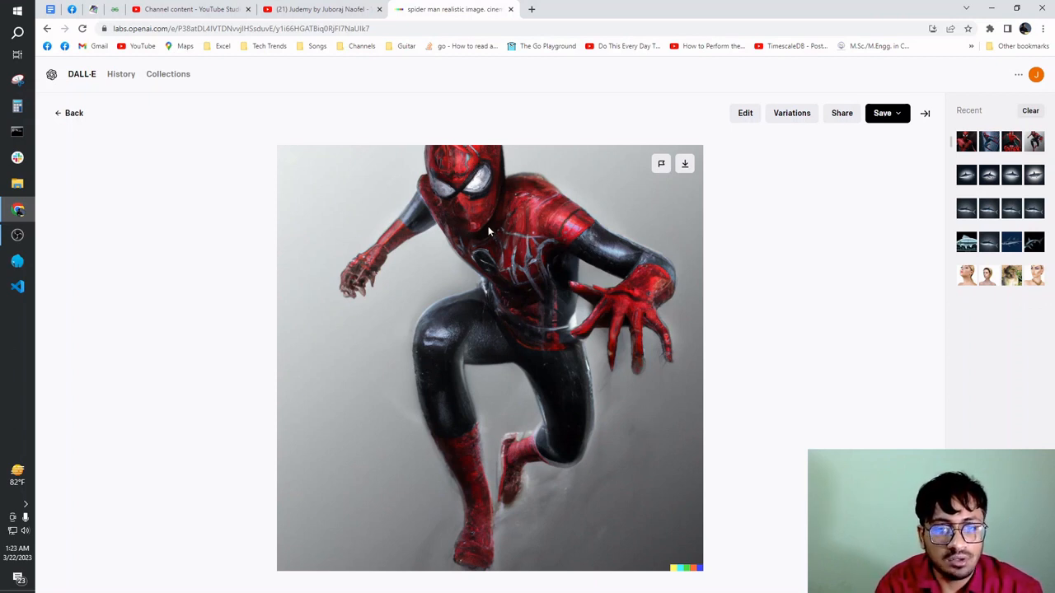
click(71, 114)
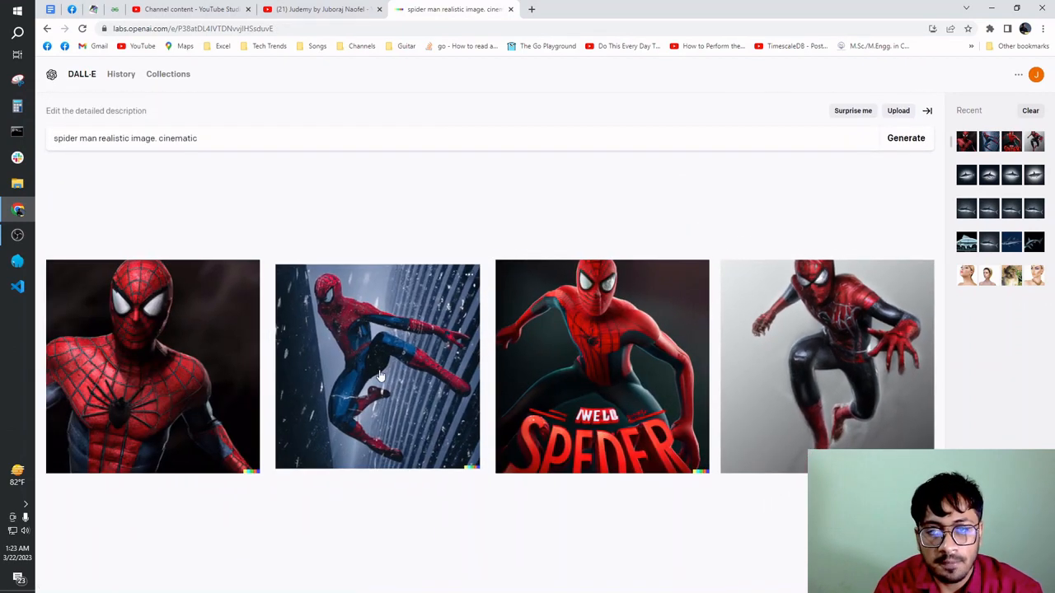
click(183, 349)
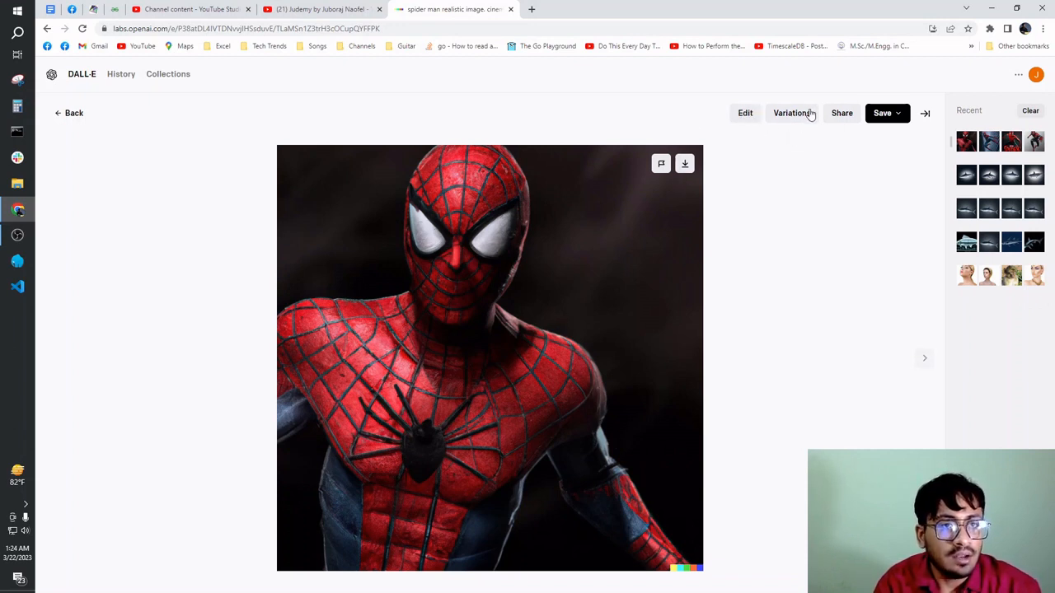
click(72, 115)
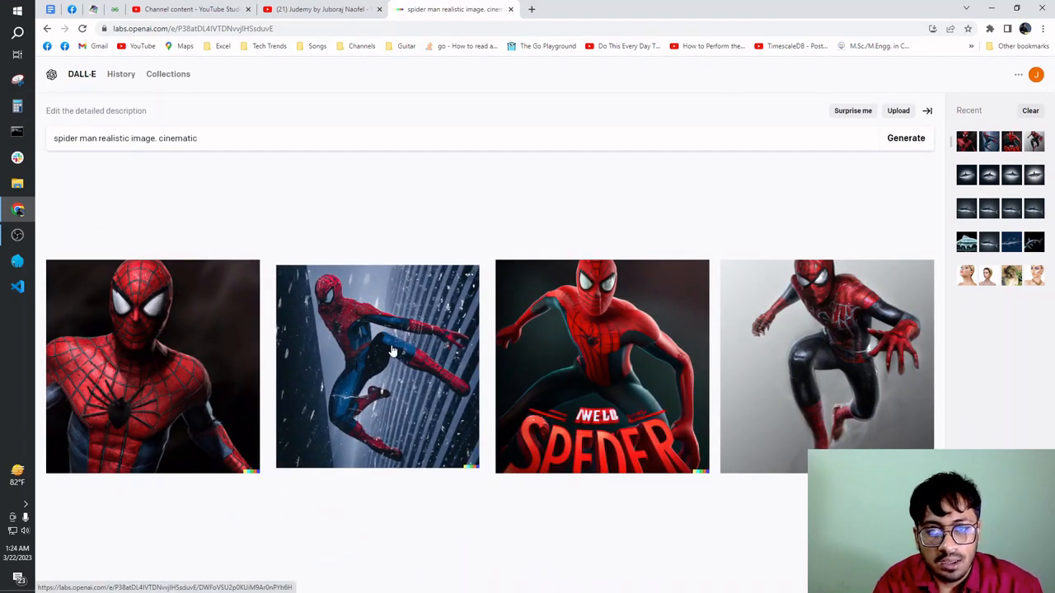
click(392, 351)
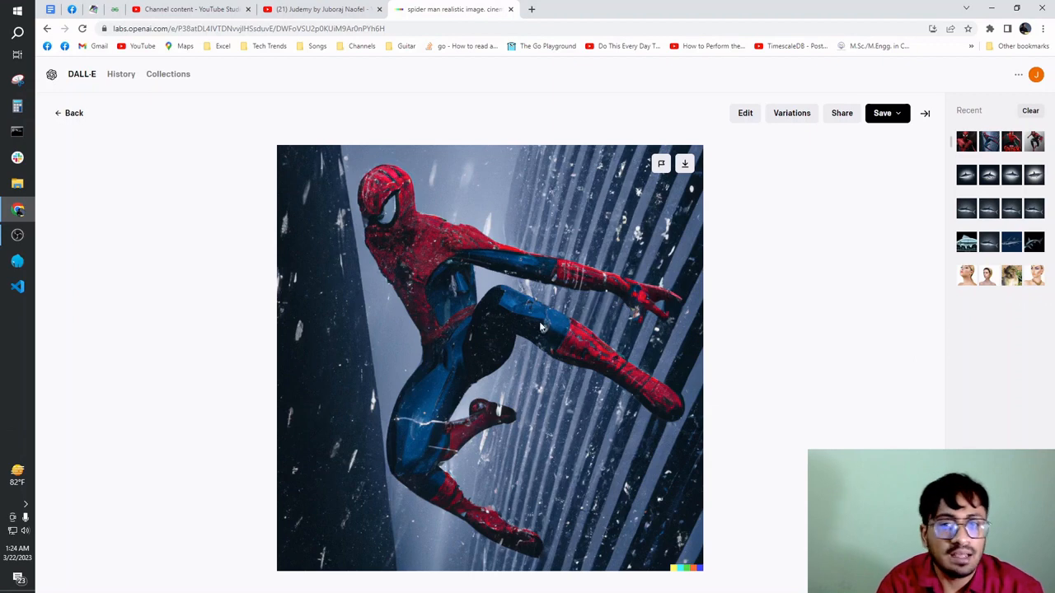
click(74, 114)
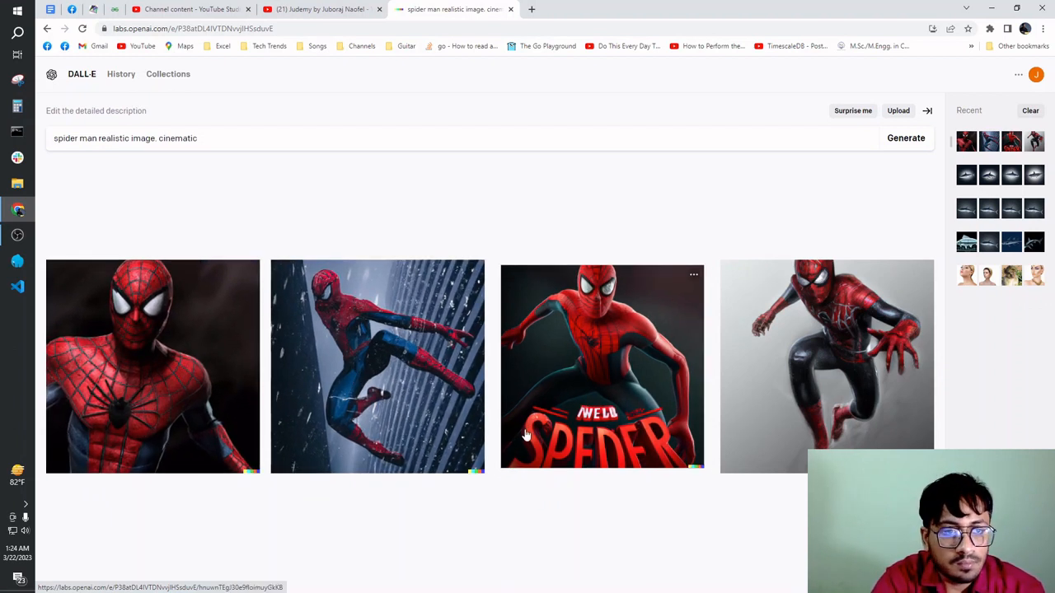
Generate variations of the first Spider-Man image, view the second variation at full size and return to the results.
click(161, 360)
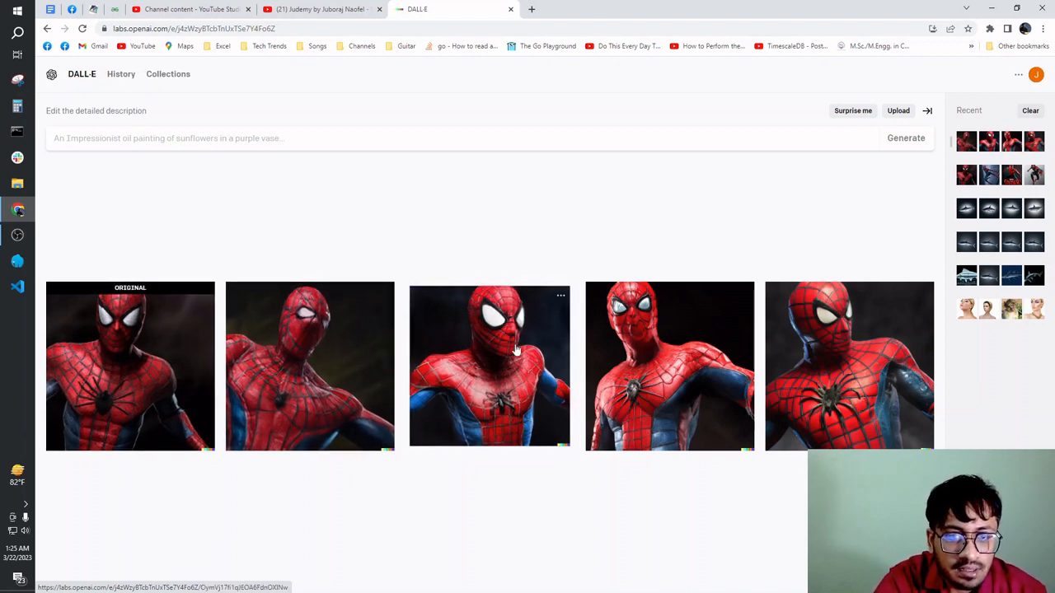
click(517, 408)
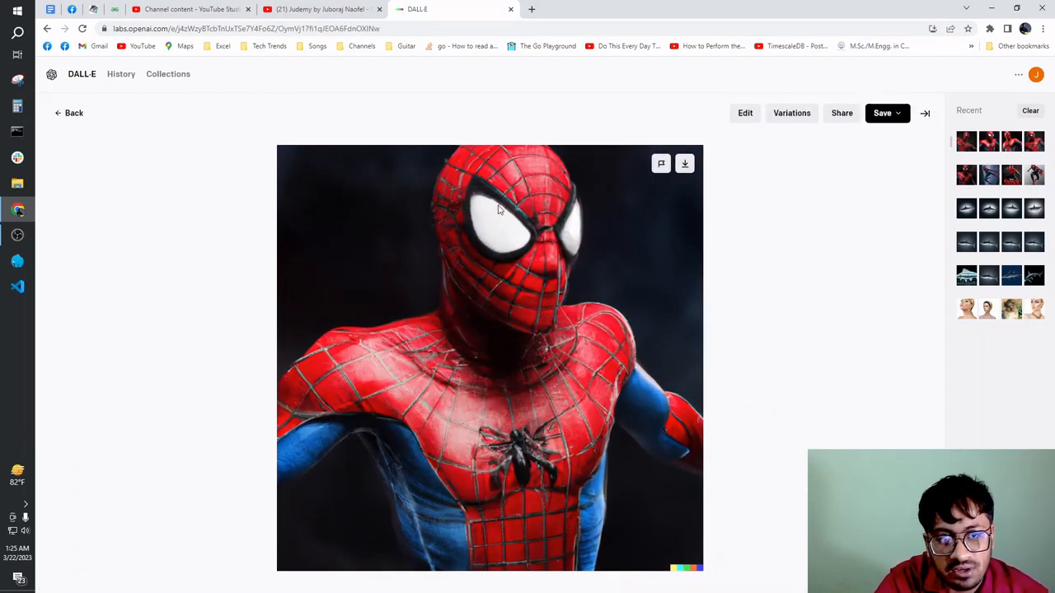
click(72, 115)
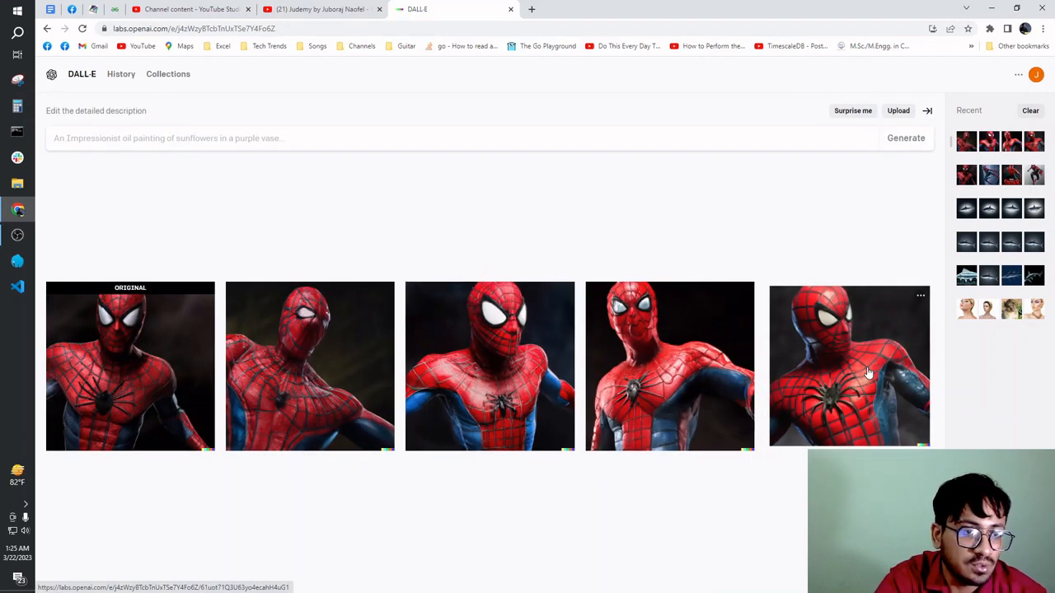
Open the fourth Spider-Man variation for editing and erase patches over the lower face, chest spider, torso side and upper arm.
click(509, 339)
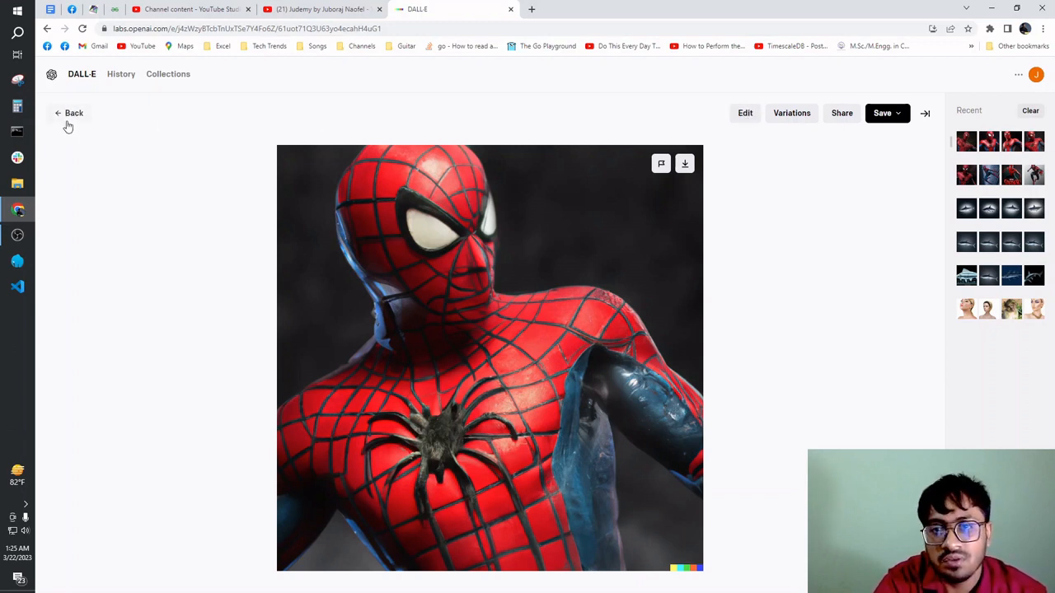
click(745, 113)
drag(536, 269, 532, 301)
click(669, 378)
drag(669, 378, 701, 417)
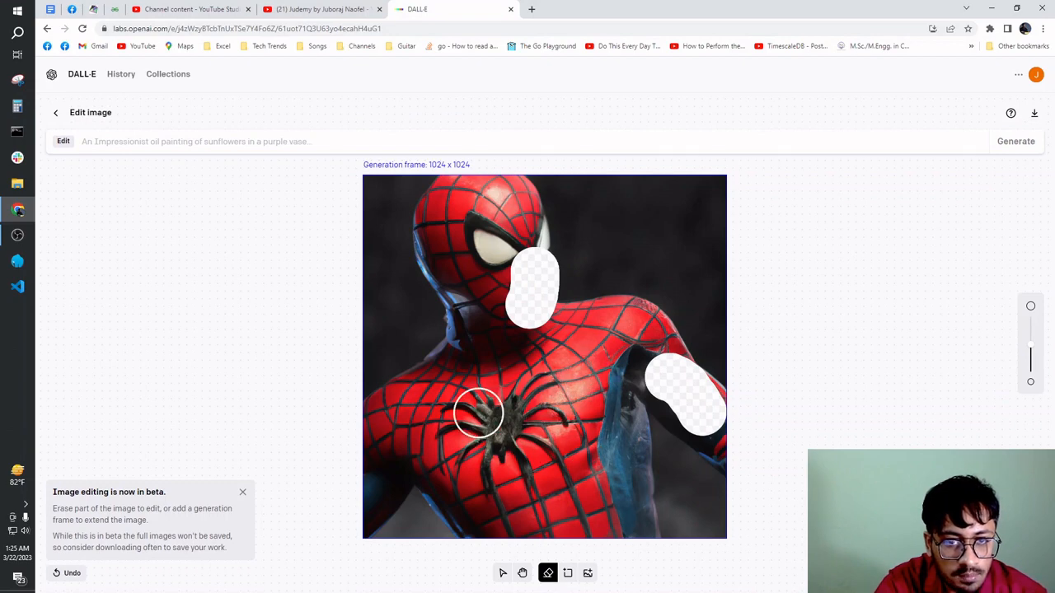
mouse_move(476, 415)
mouse_down()
mouse_move(536, 423)
mouse_move(499, 474)
mouse_up()
click(624, 387)
drag(624, 387, 620, 474)
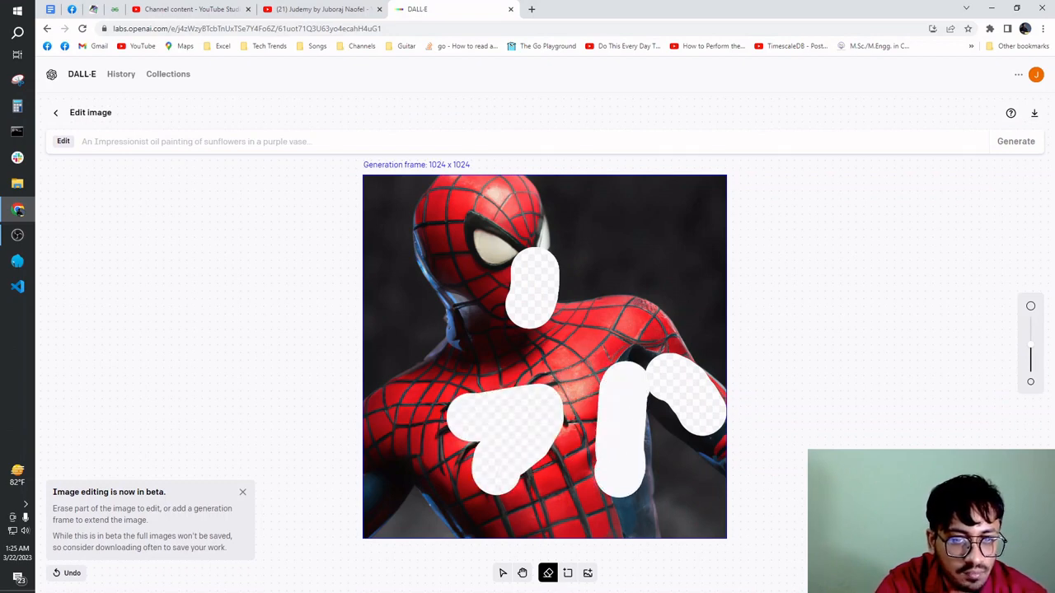
Enter the edit prompt "these places should be fixed" and generate the edited Spider-Man images.
click(197, 141)
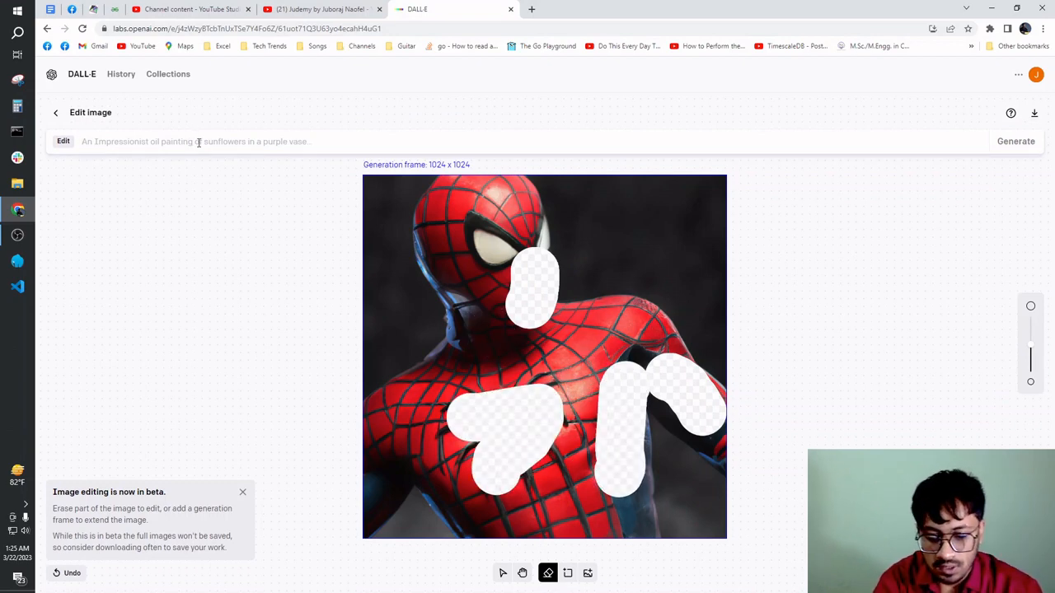
text(these places should be fi)
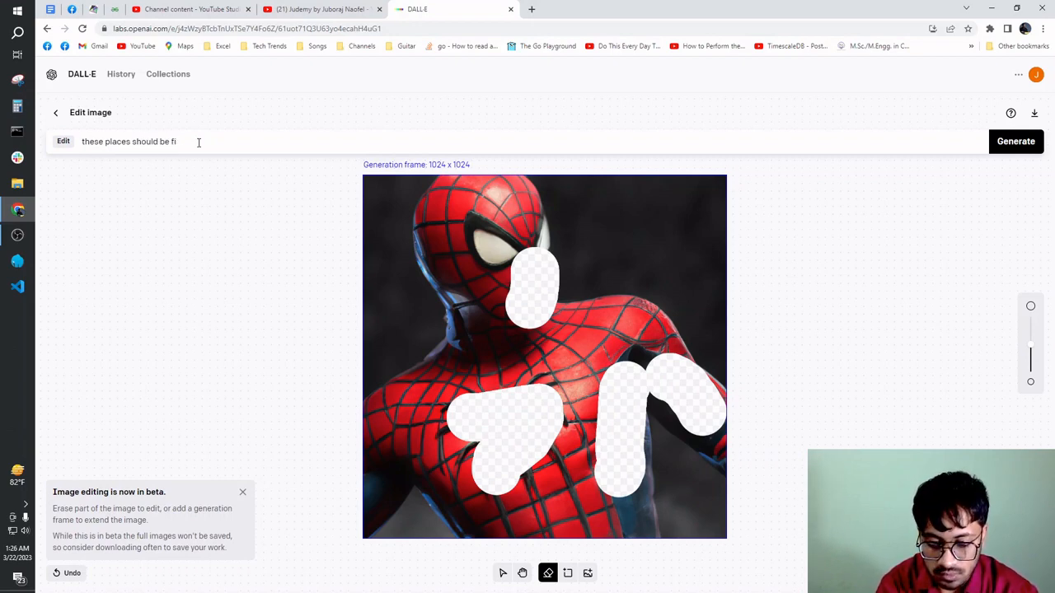
text(xed)
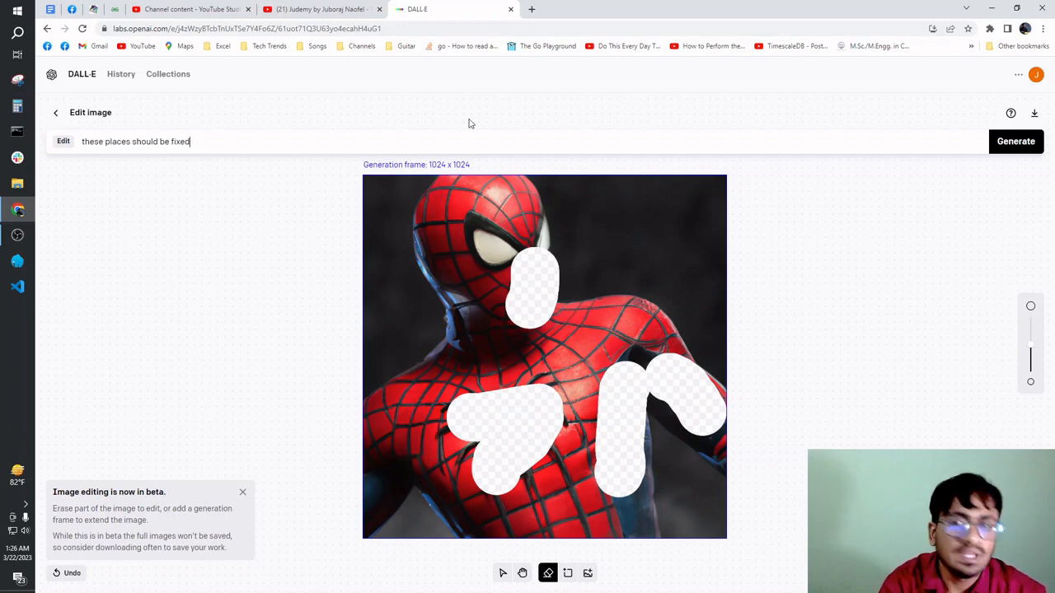
click(1012, 147)
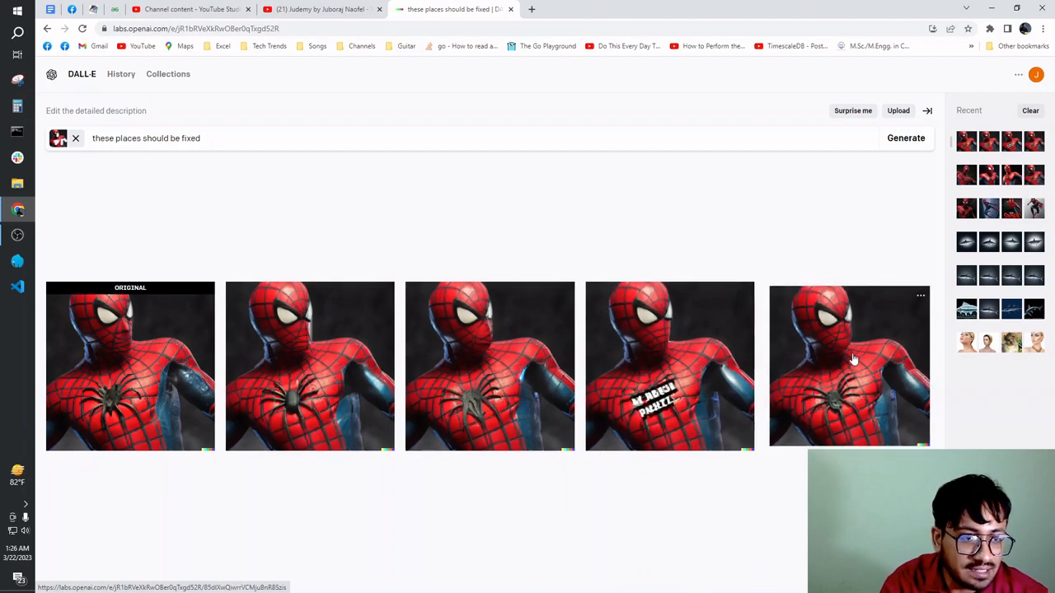
View the fourth and first edited Spider-Man images at full size and return to the results.
click(876, 407)
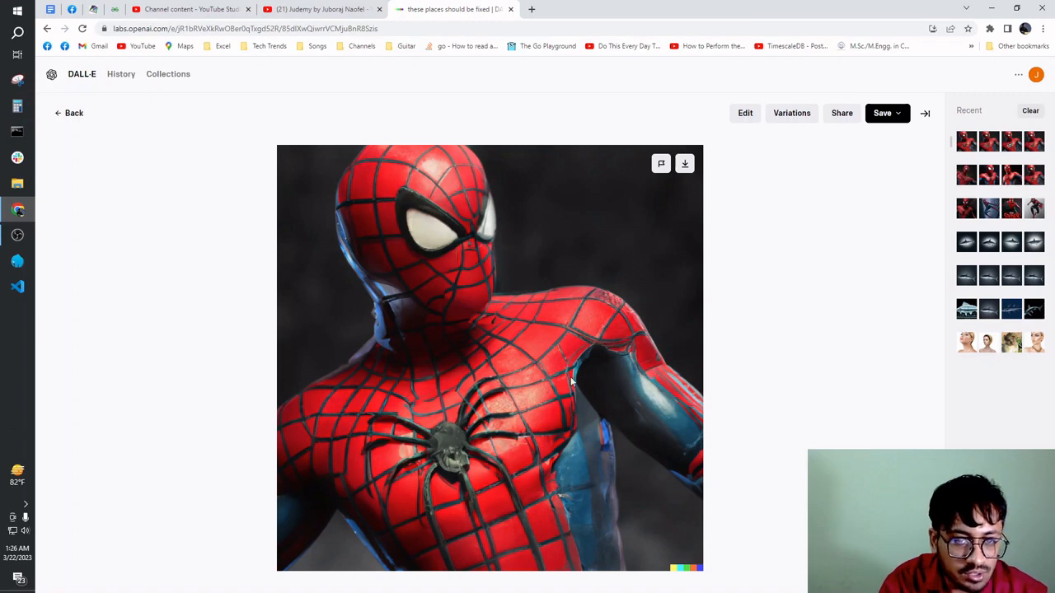
click(72, 114)
click(398, 427)
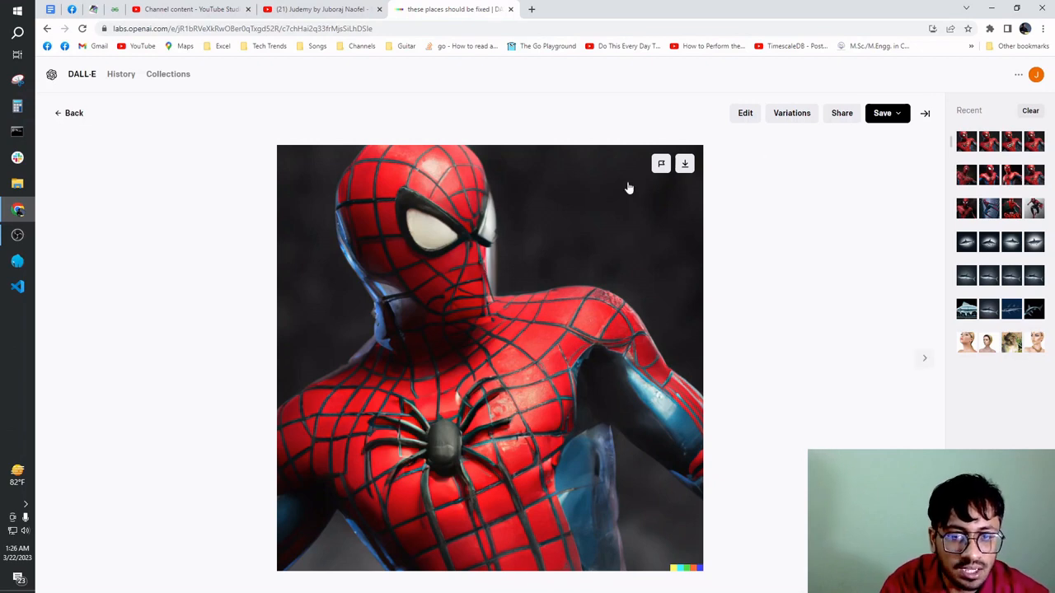
click(69, 114)
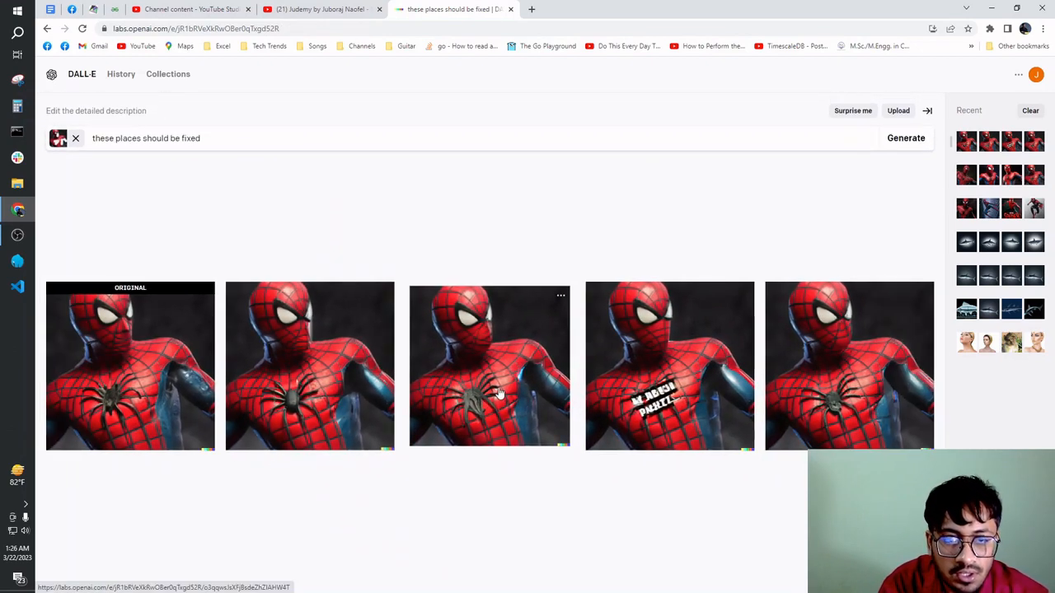
View the second and third edited Spider-Man images at full size and return to the results.
click(503, 392)
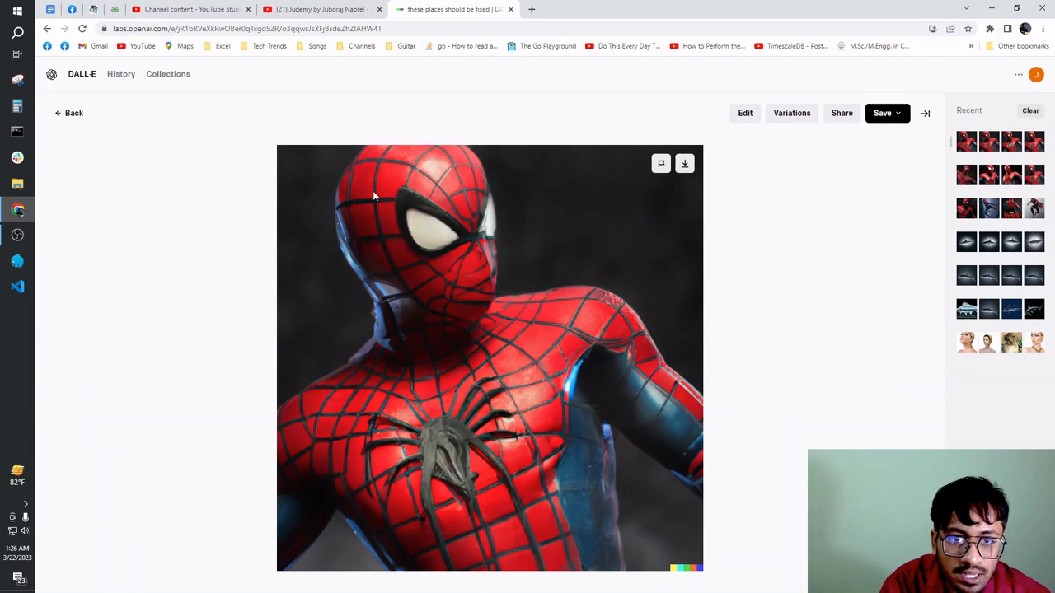
click(70, 114)
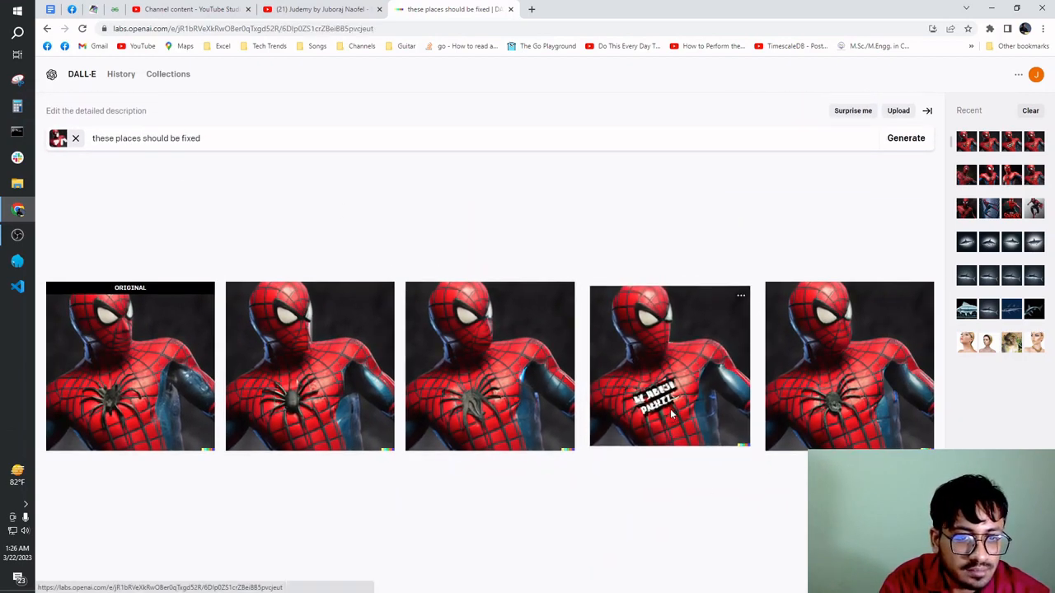
click(674, 430)
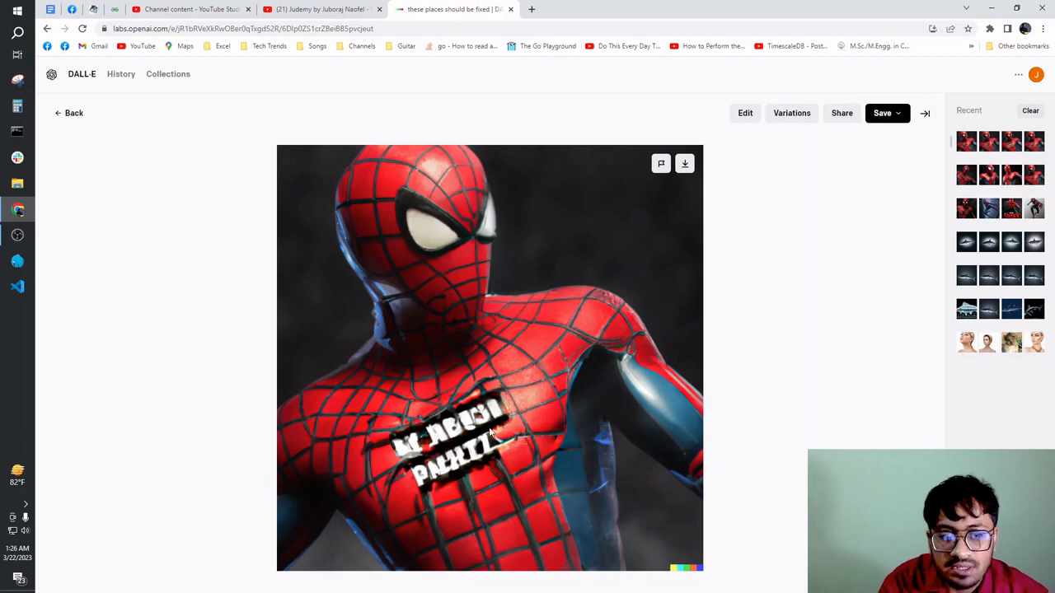
click(73, 115)
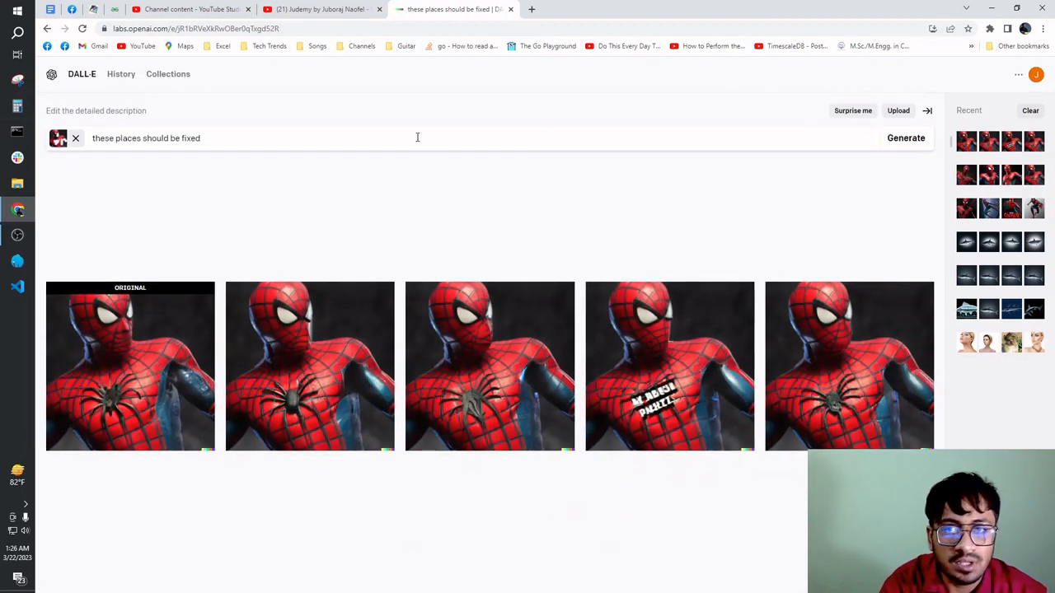
drag(417, 138, 89, 140)
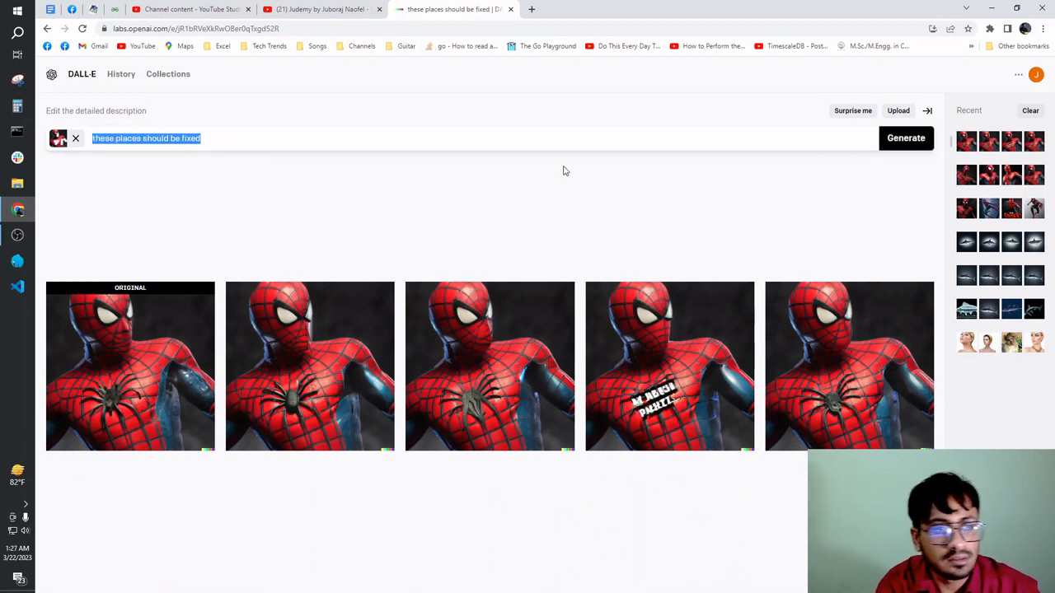
click(840, 181)
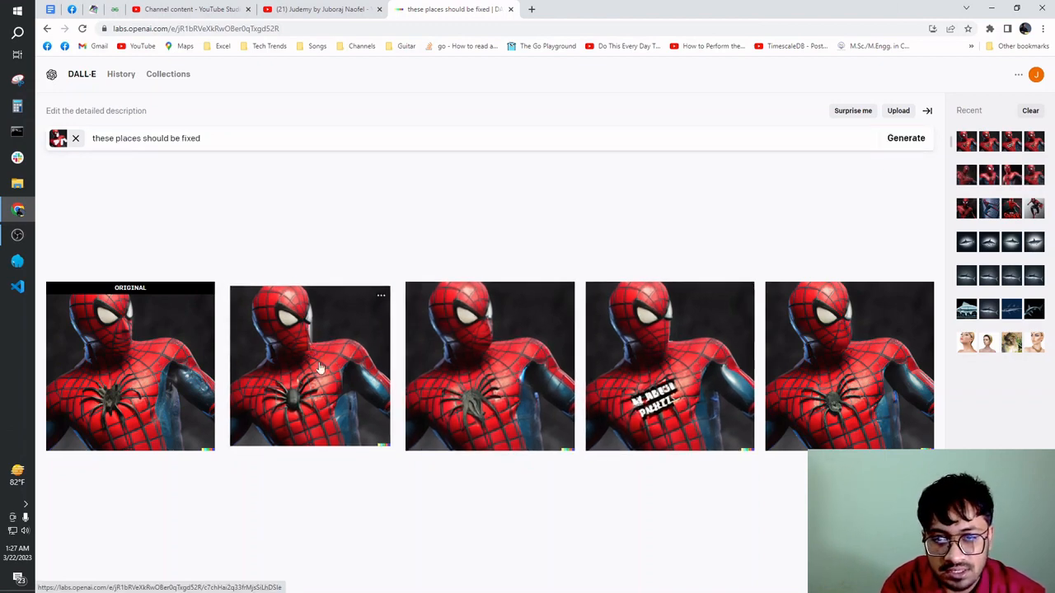
Open the first edited Spider-Man image for editing and erase the upper head and eye area.
click(299, 386)
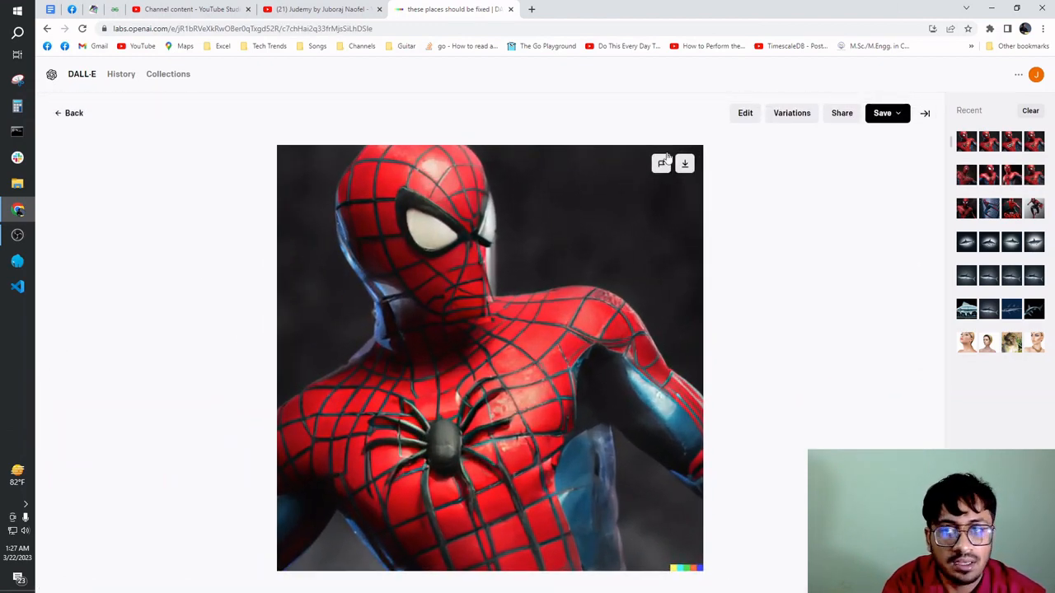
click(745, 116)
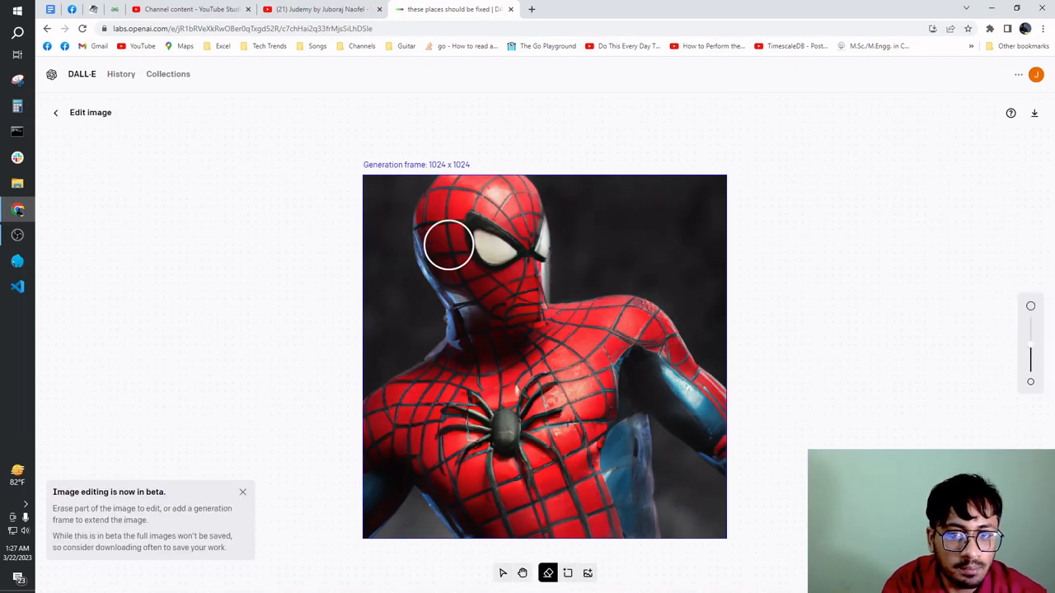
mouse_move(448, 243)
mouse_down()
mouse_move(448, 271)
mouse_move(452, 247)
mouse_move(526, 243)
mouse_move(523, 216)
mouse_move(480, 196)
mouse_move(443, 210)
mouse_move(441, 276)
mouse_move(445, 262)
mouse_up()
Replace the edit prompt with "batman mask" and generate the edited images.
mouse_move(183, 142)
mouse_down()
mouse_move(198, 141)
mouse_move(151, 145)
mouse_move(77, 129)
mouse_up()
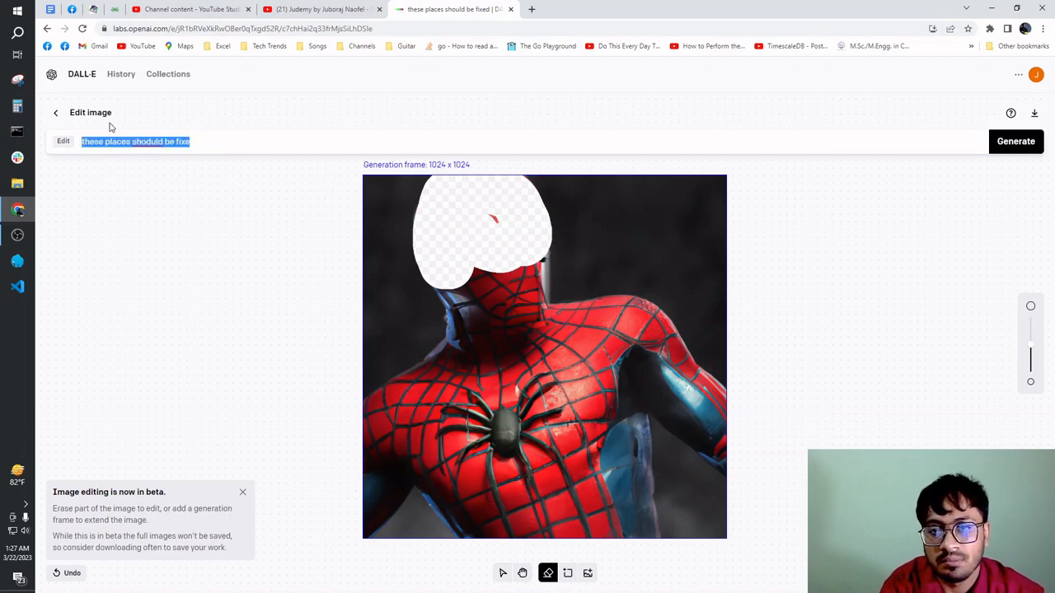
text(batman mask)
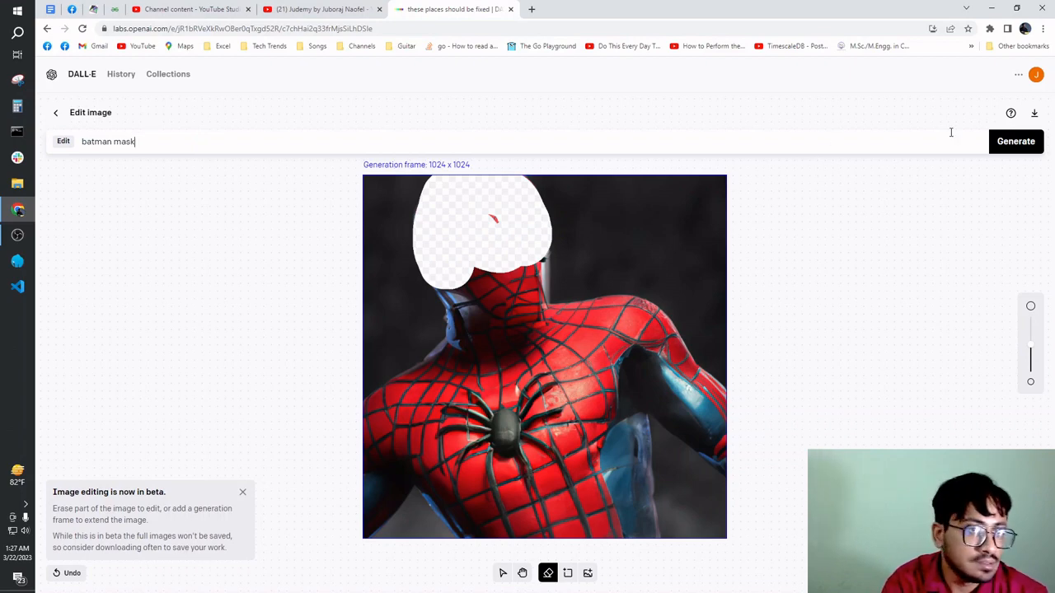
click(1000, 149)
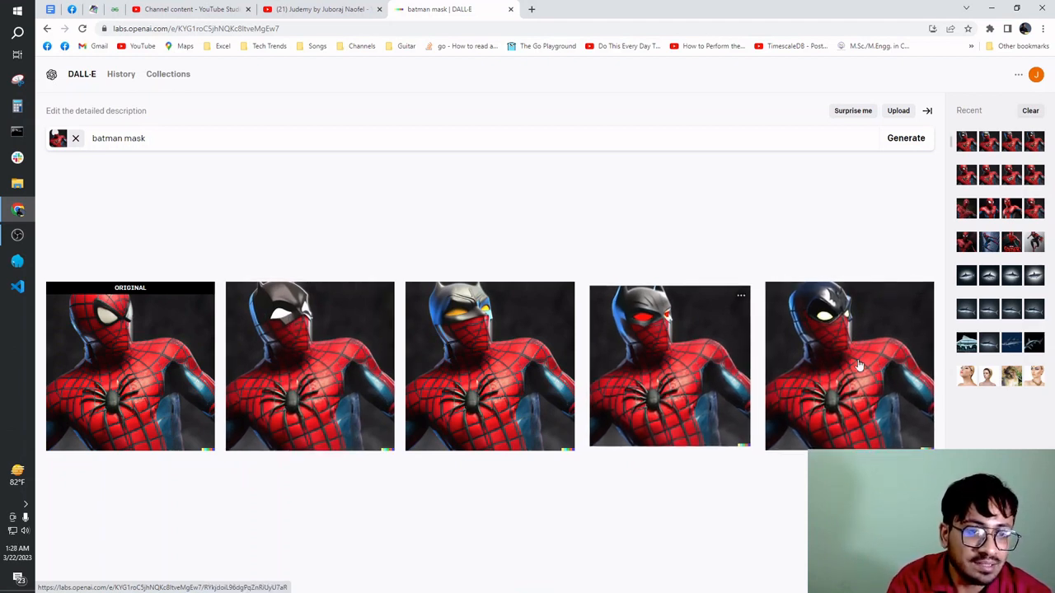
View the fourth Batman-mask result at full size and open it for editing.
click(803, 363)
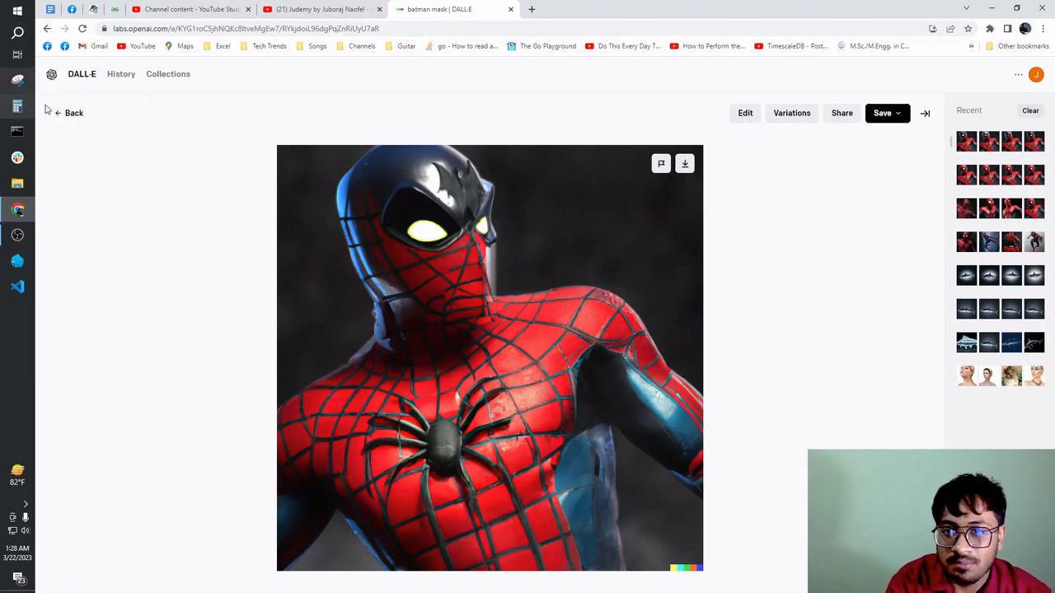
click(73, 113)
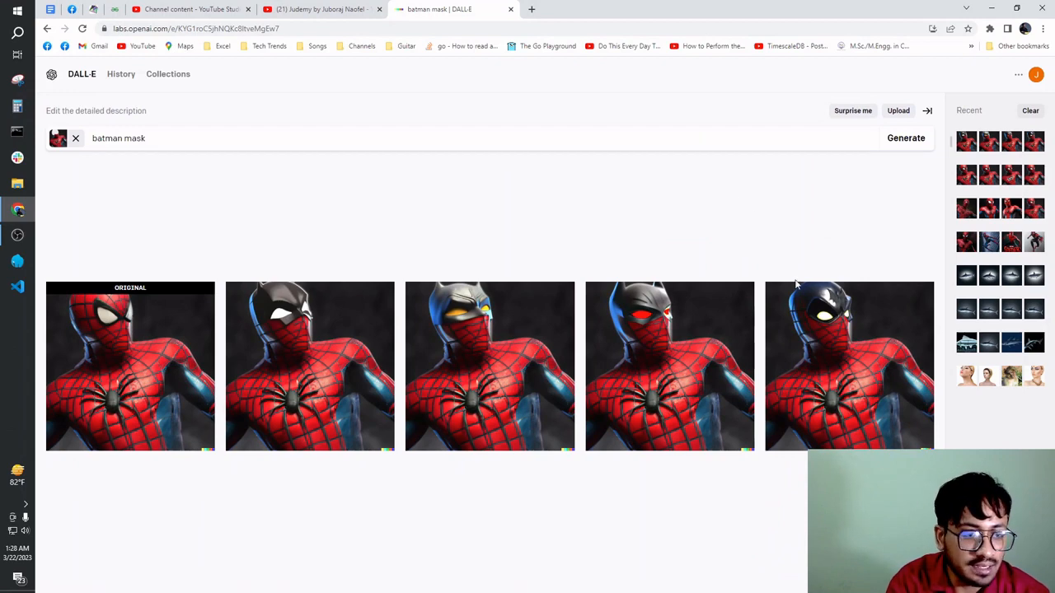
click(849, 384)
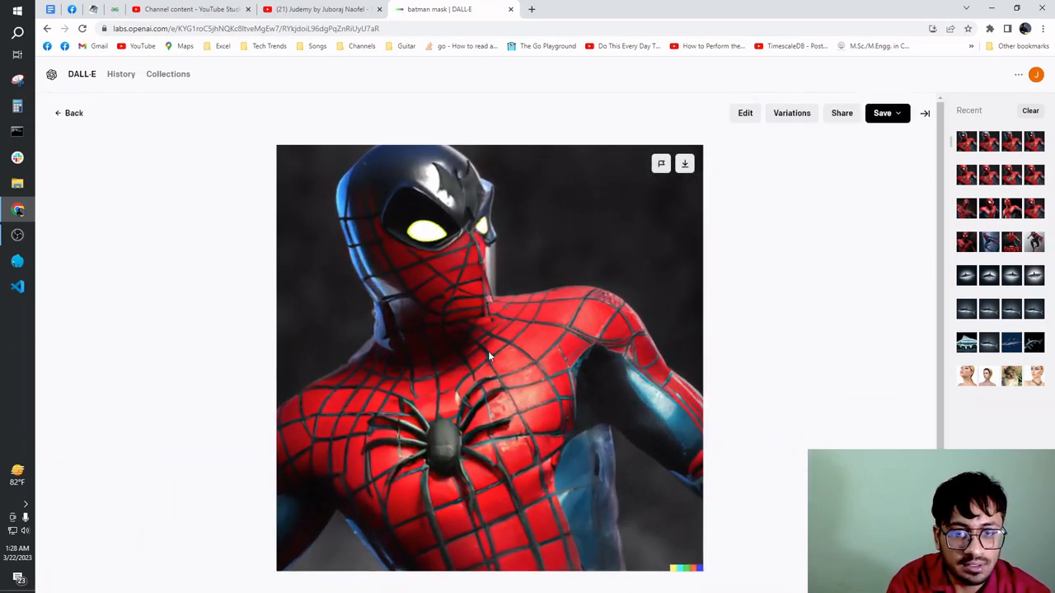
click(742, 113)
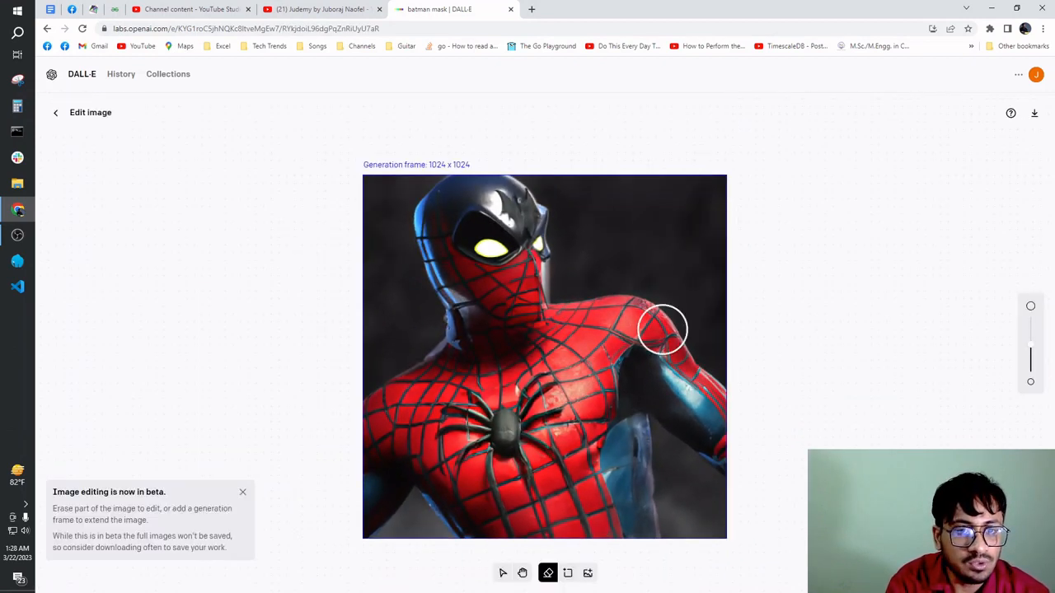
Add a generation frame directly below the Spider-Man image, aligned with its side edges.
click(568, 576)
scroll(561, 459, down, 5)
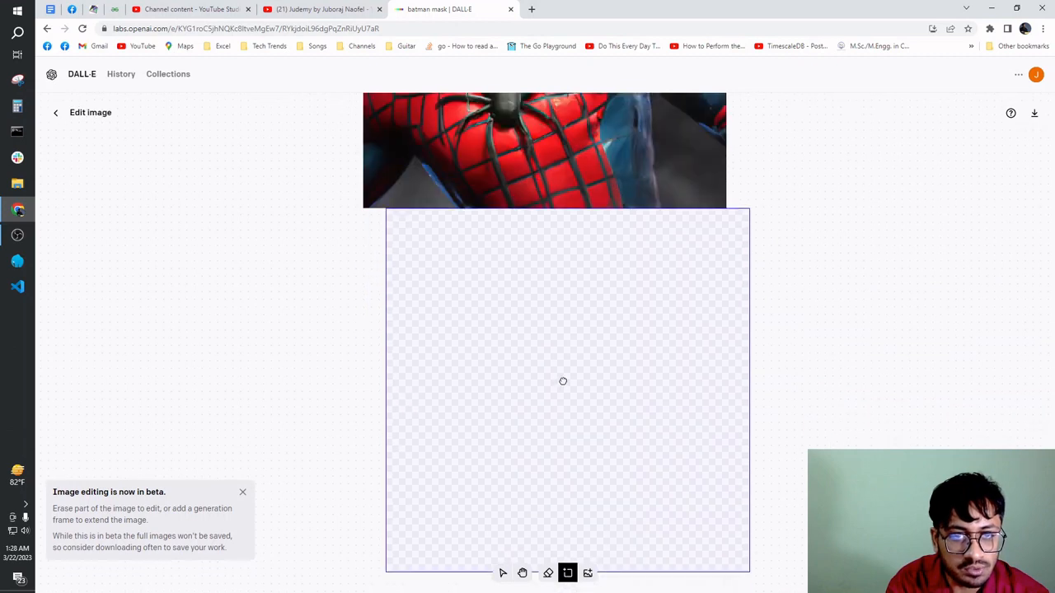
drag(563, 381, 533, 378)
click(531, 379)
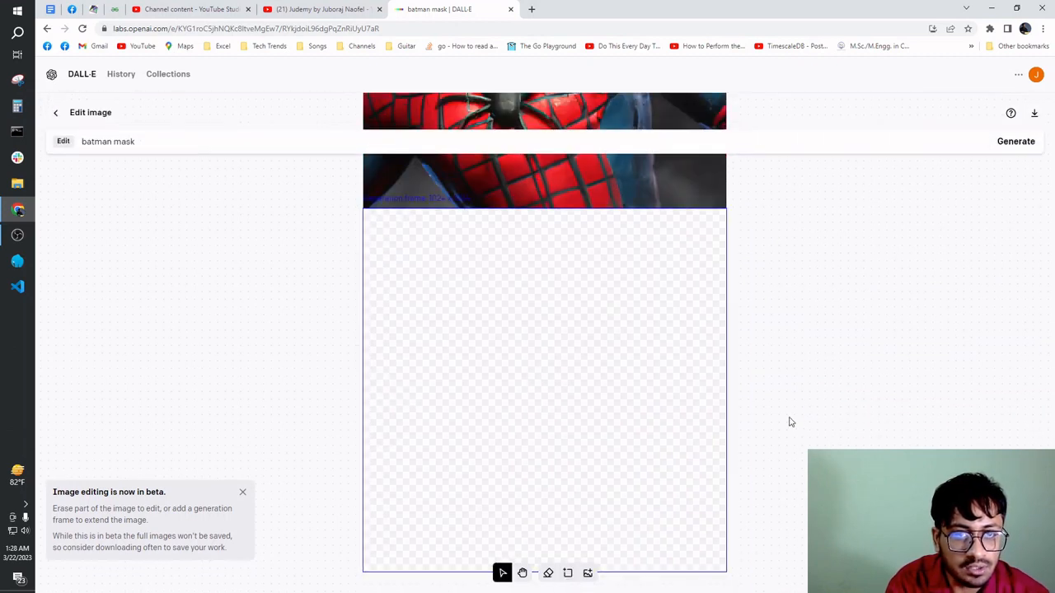
Try filling the new frame with the "batman mask" prompt, inspect the result against the image above and discard it.
scroll(590, 320, up, 2)
scroll(626, 317, up, 2)
scroll(643, 296, down, 5)
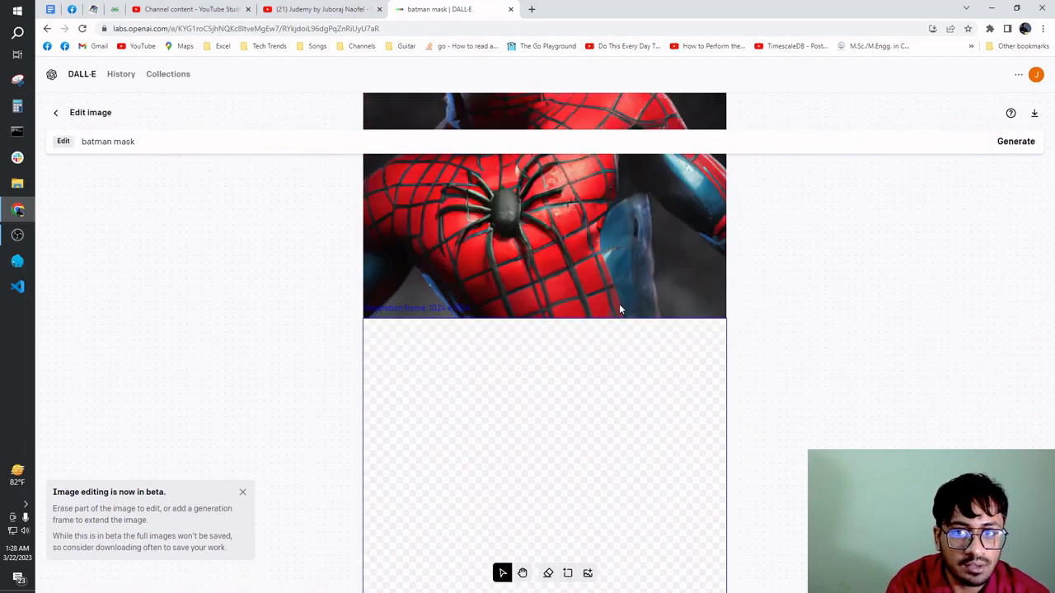
click(1014, 141)
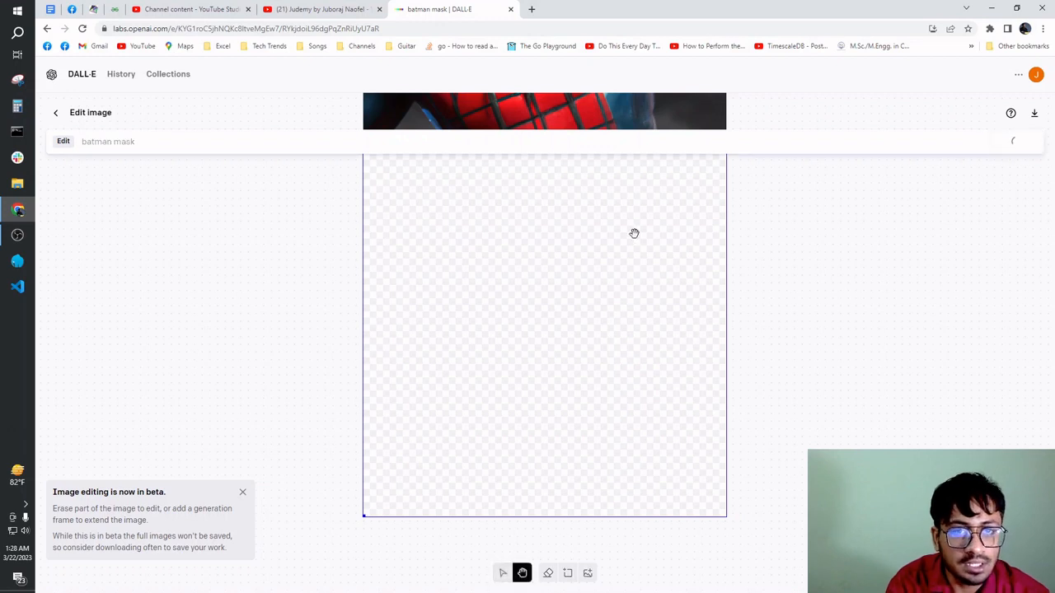
scroll(593, 247, up, 2)
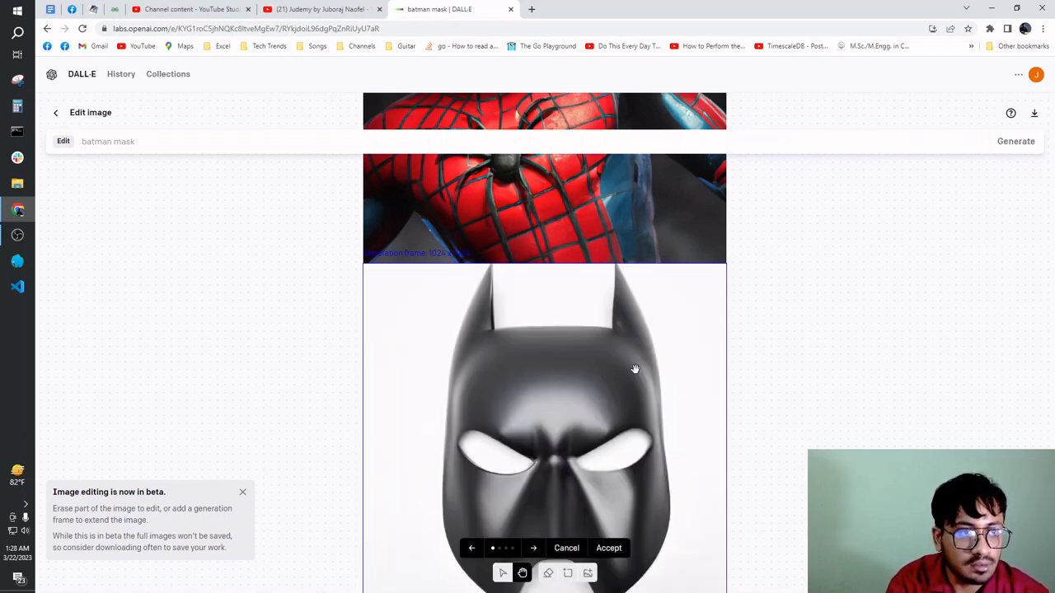
scroll(634, 367, down, 3)
scroll(638, 363, up, 4)
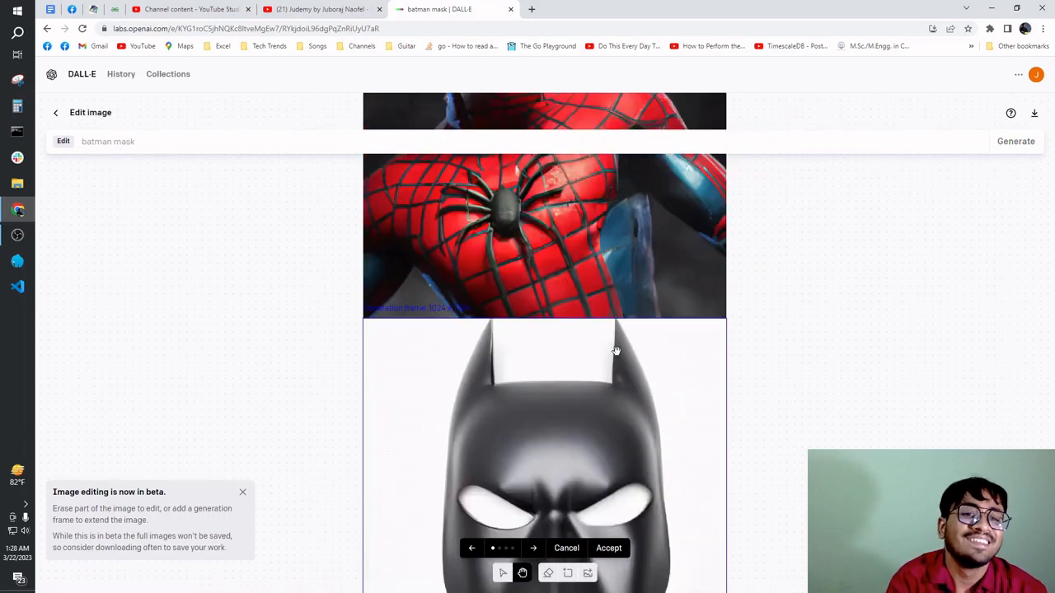
scroll(622, 351, down, 2)
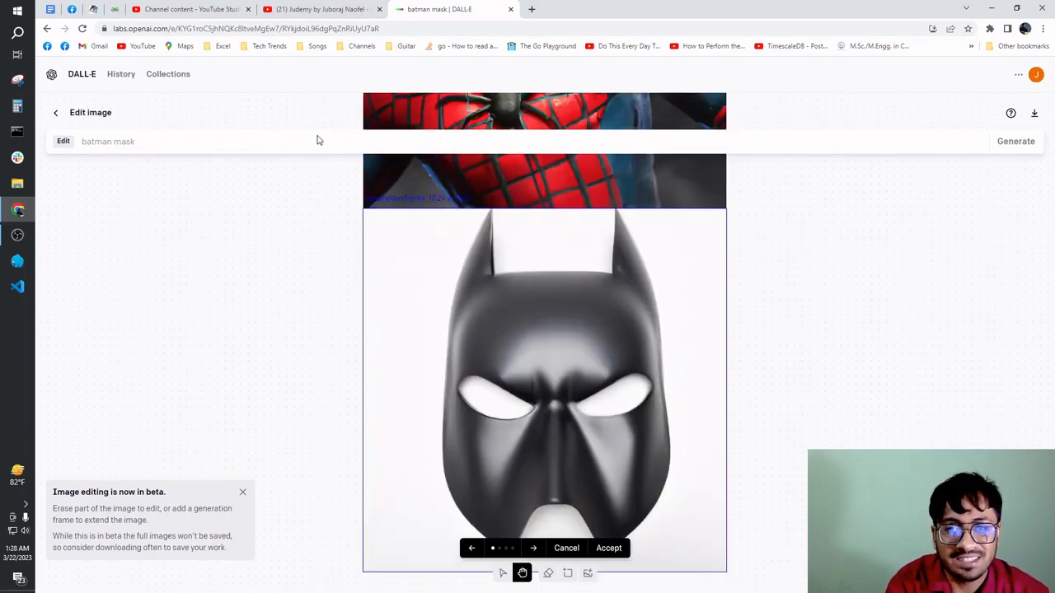
scroll(640, 278, up, 2)
scroll(578, 331, down, 2)
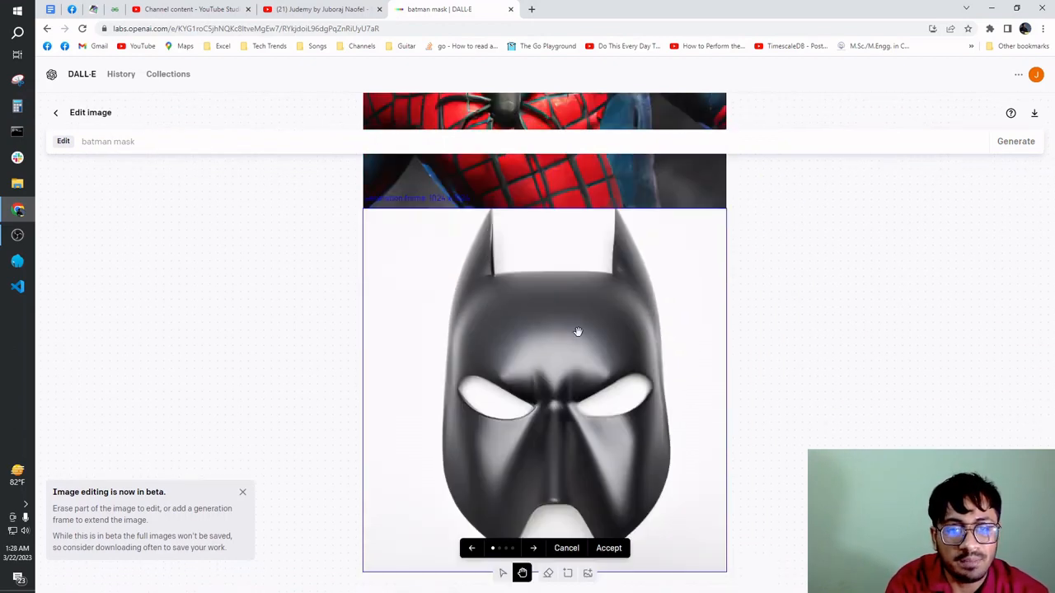
click(566, 548)
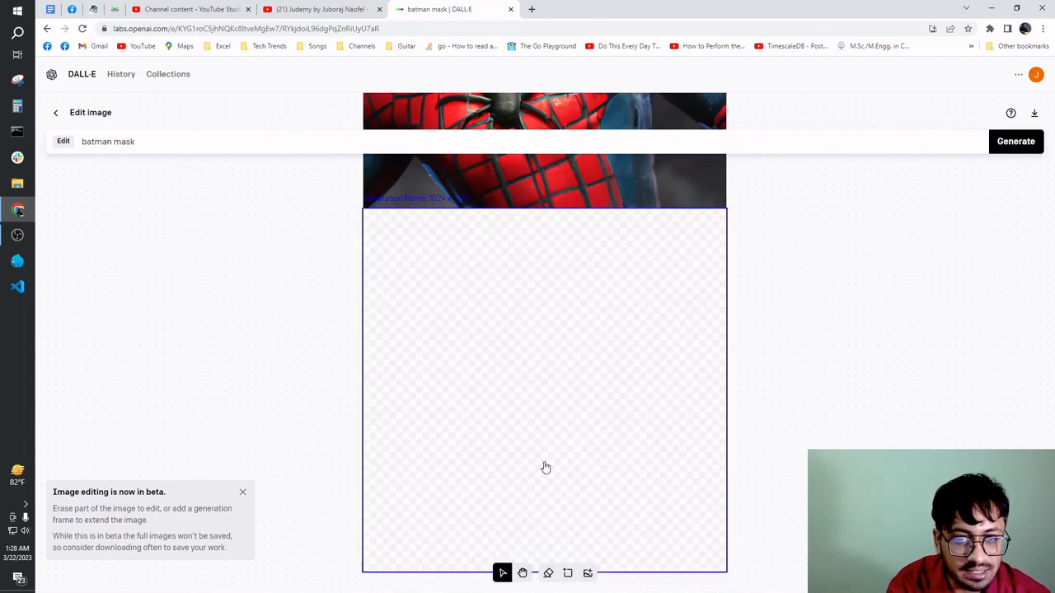
Try filling the frame with the prompt "remaining body", inspect the result and discard it.
triple_click(164, 144)
key(BackSpace)
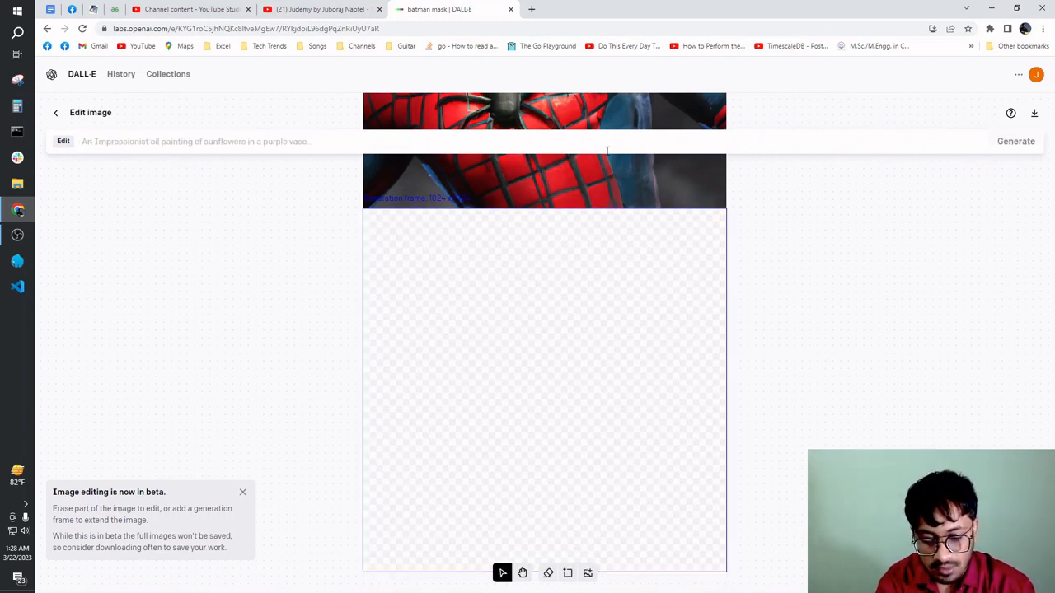
text(remaining body)
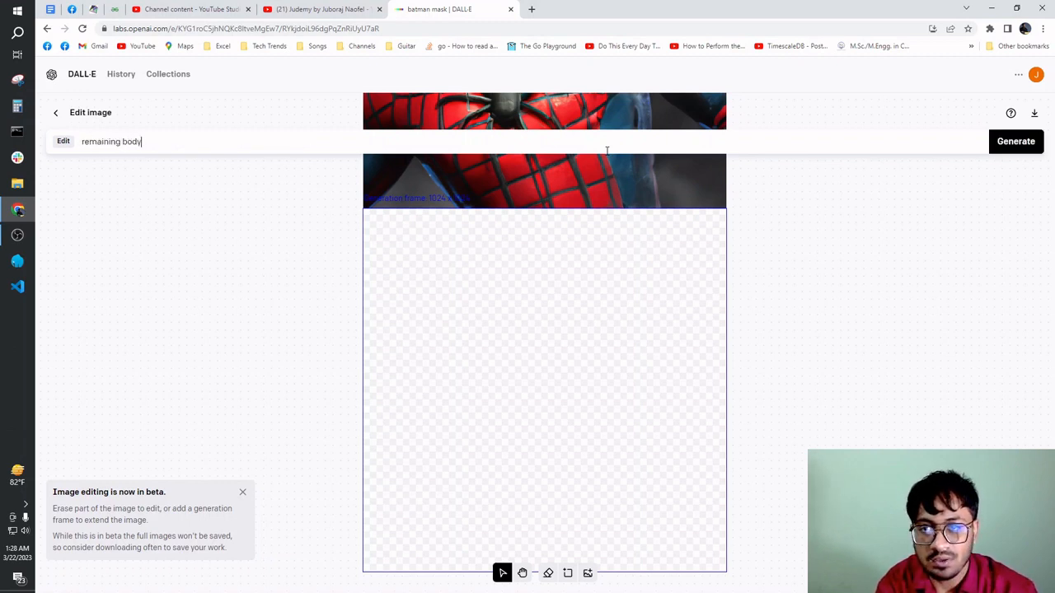
click(1013, 142)
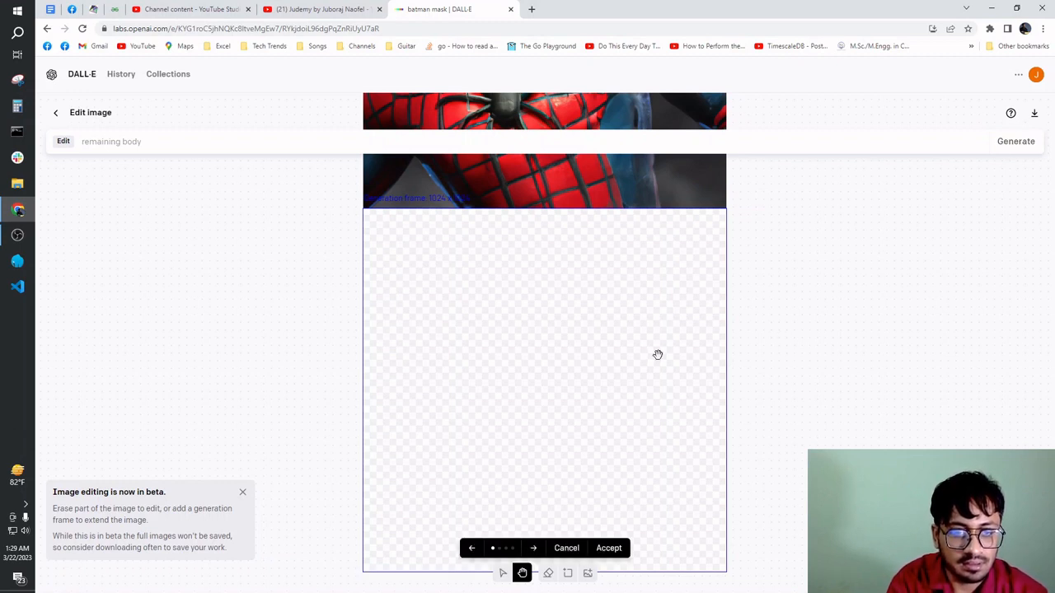
scroll(686, 323, up, 2)
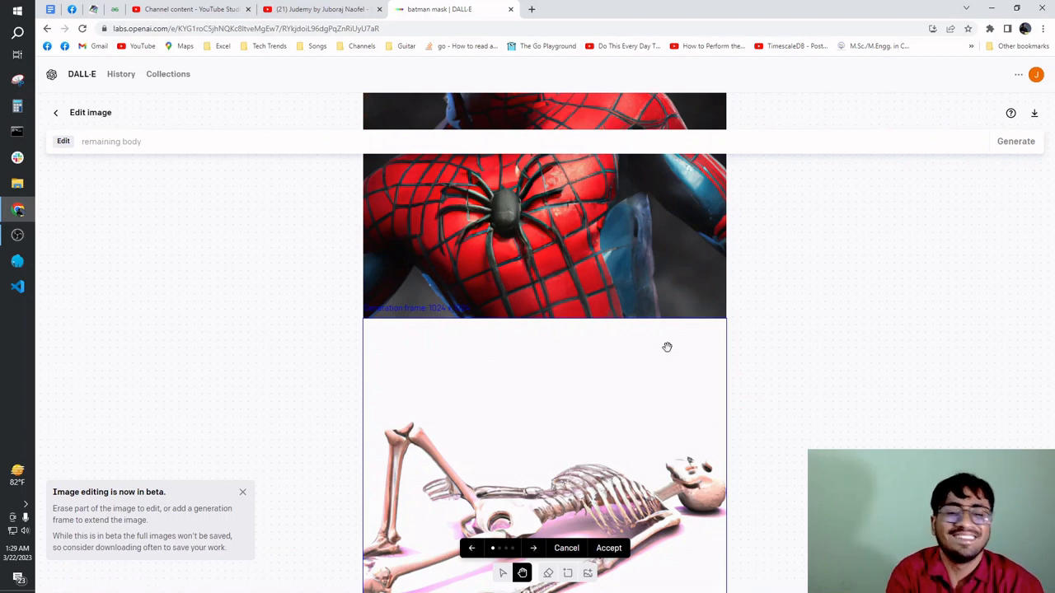
scroll(666, 348, down, 2)
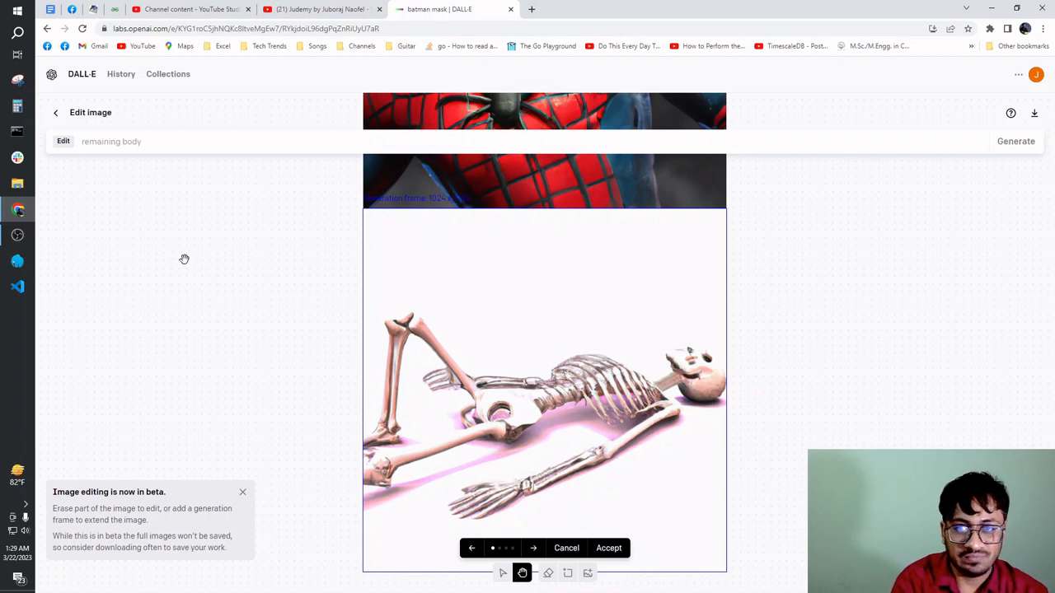
click(566, 548)
Replace the prompt with "add legs for spiderman" and generate content for the frame below the image.
drag(231, 150, 62, 143)
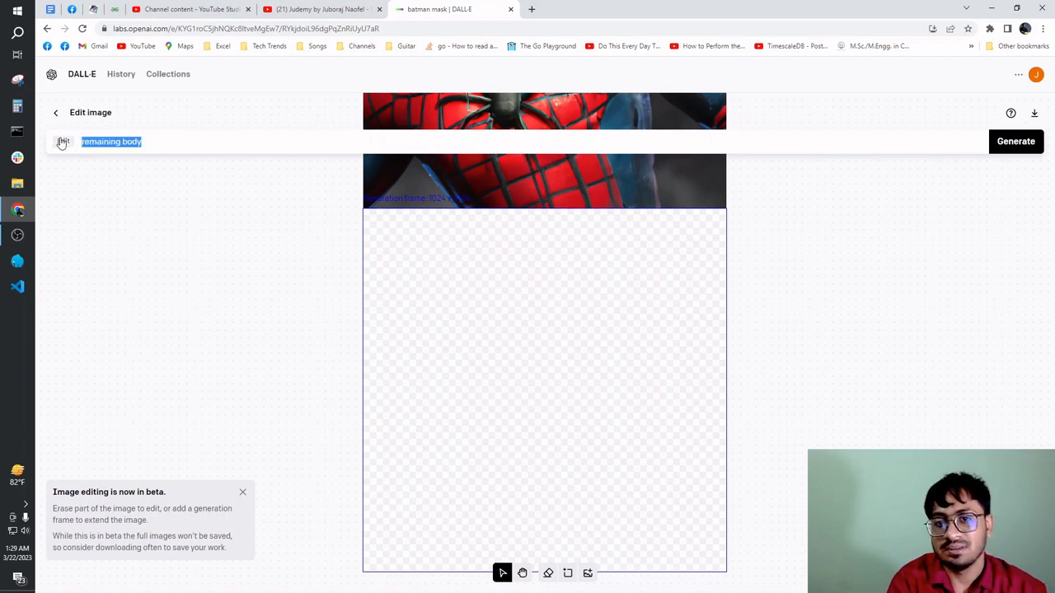
key(BackSpace)
text(a)
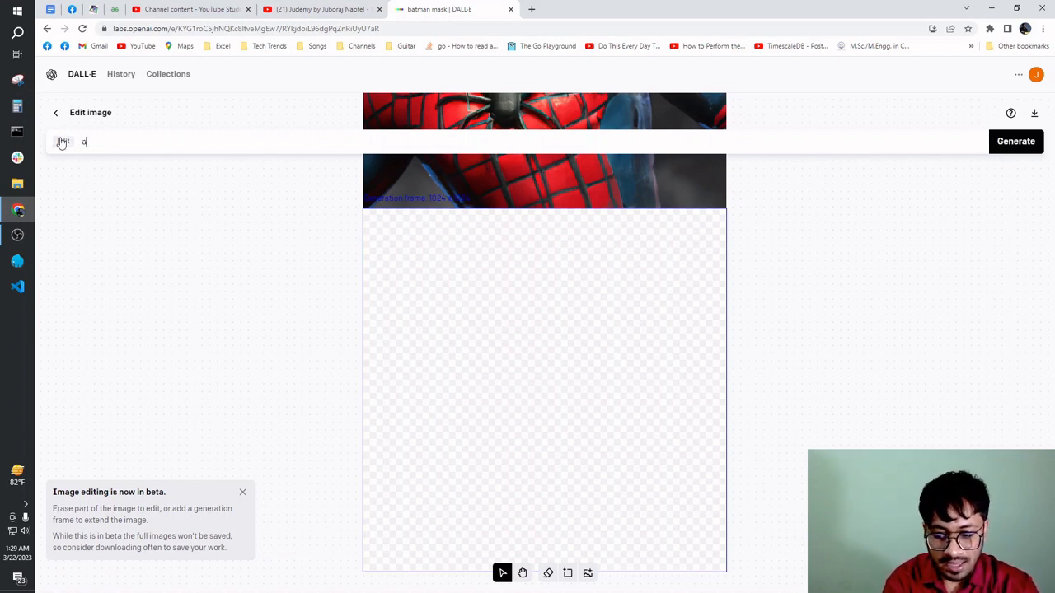
text(dd legs f)
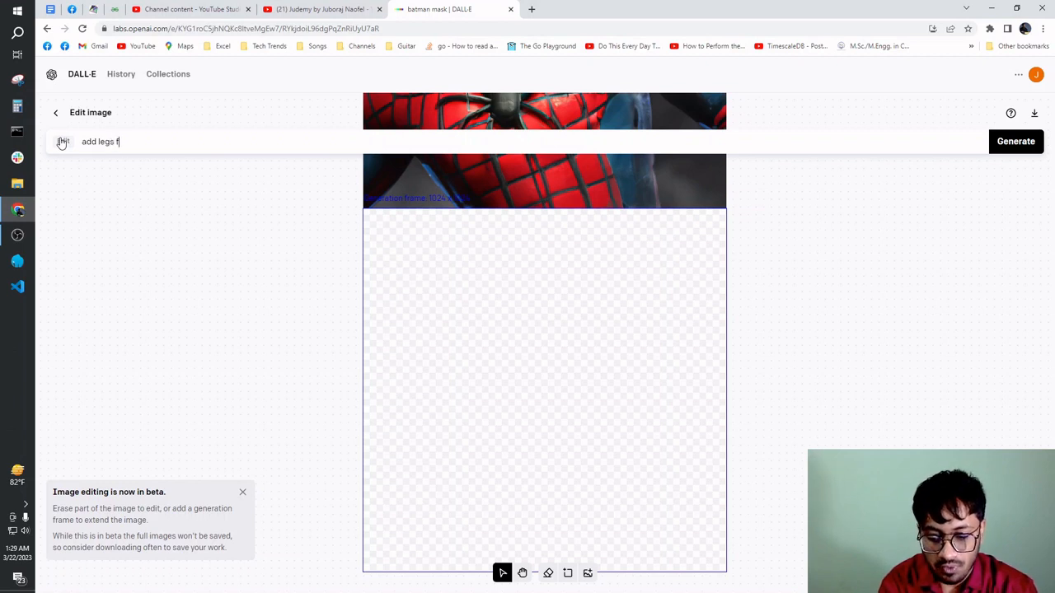
text(or spider )
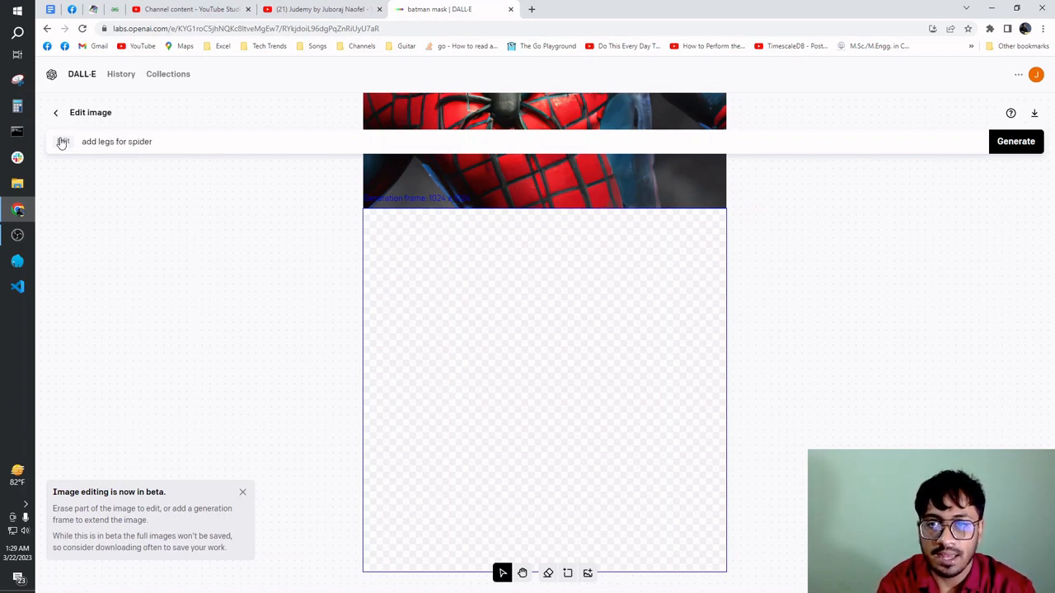
text(man)
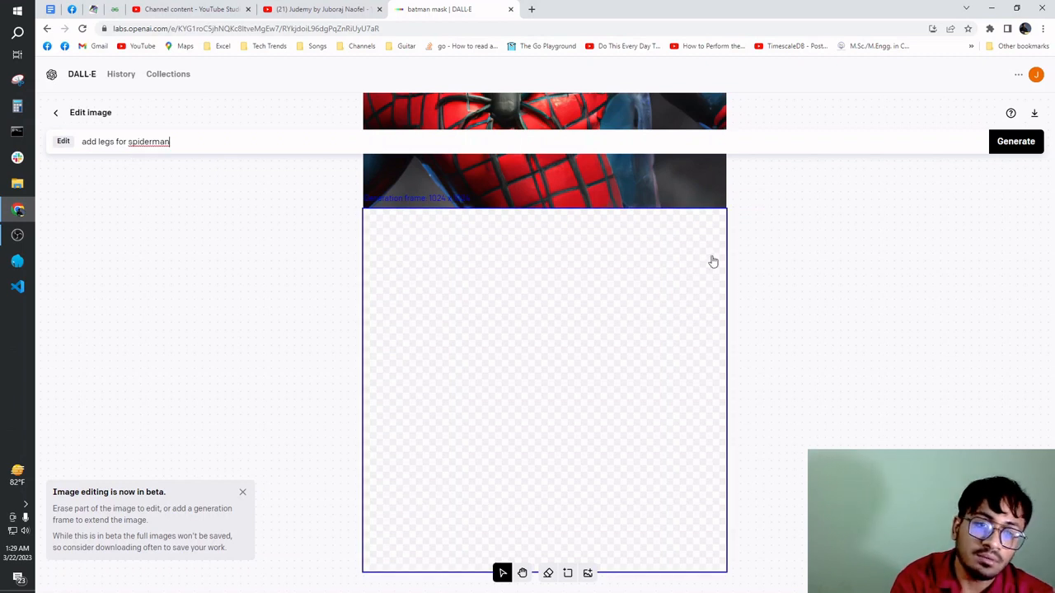
click(1019, 147)
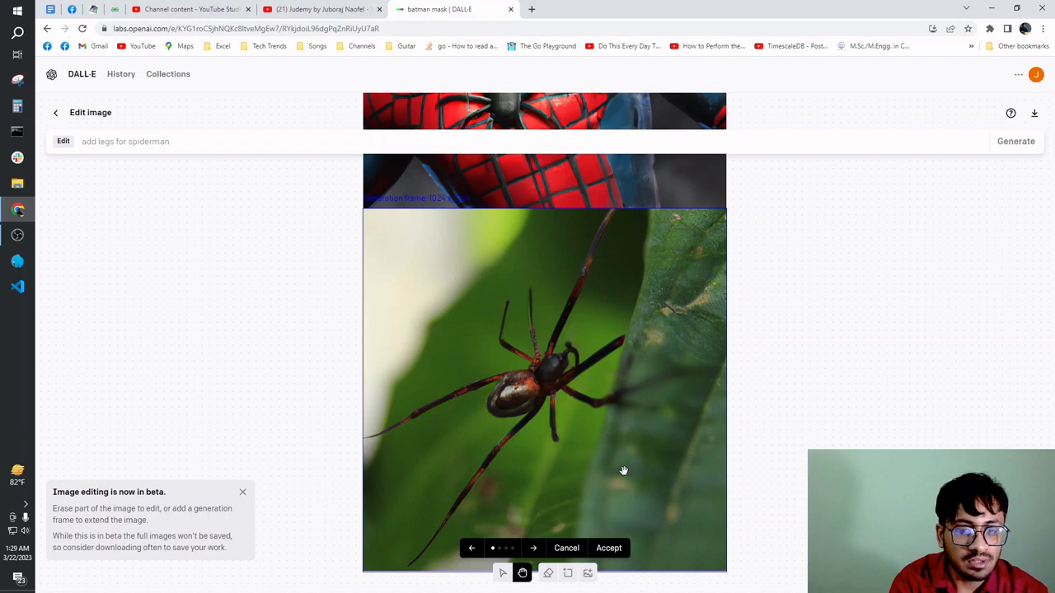
Discard the generated spider picture and move the generation frame up so it overlaps the lower part of the Spider-Man image.
click(568, 548)
drag(583, 233, 579, 269)
mouse_move(584, 372)
mouse_down()
mouse_move(581, 412)
mouse_move(585, 381)
mouse_move(595, 387)
mouse_up()
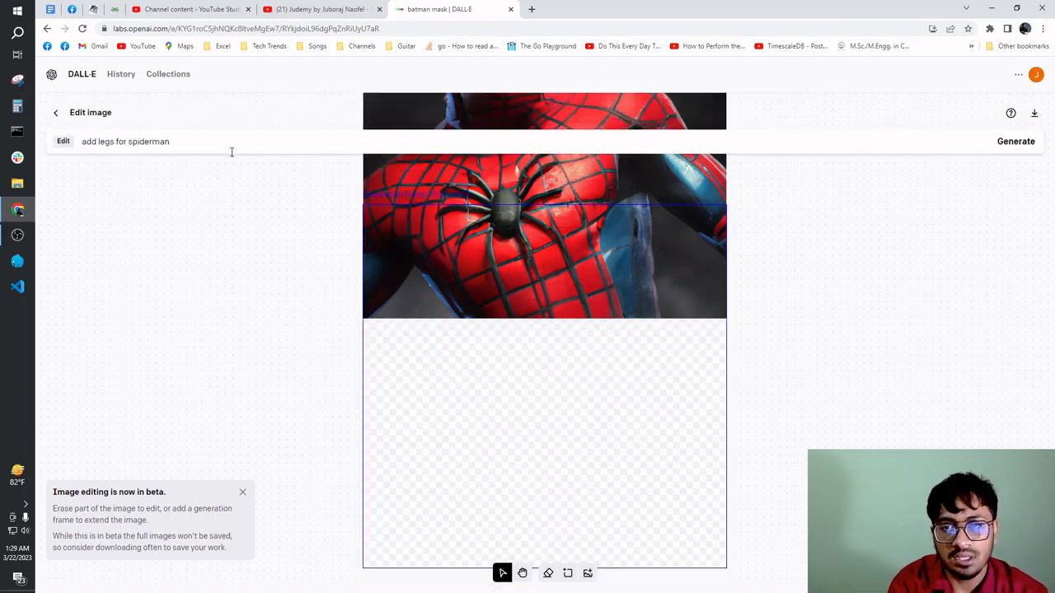
Replace the prompt with "complete the spiderman photorealistic image" and generate content for the overlapping frame.
drag(172, 141, 149, 142)
key(ctrl+a)
text(comp)
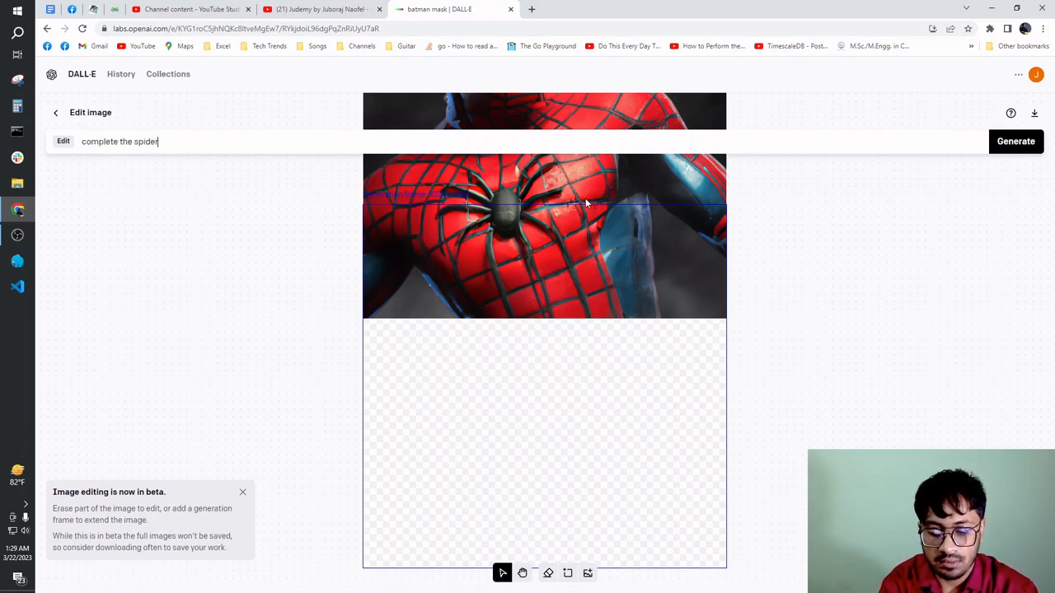
text(lete the spiderman photorealistic)
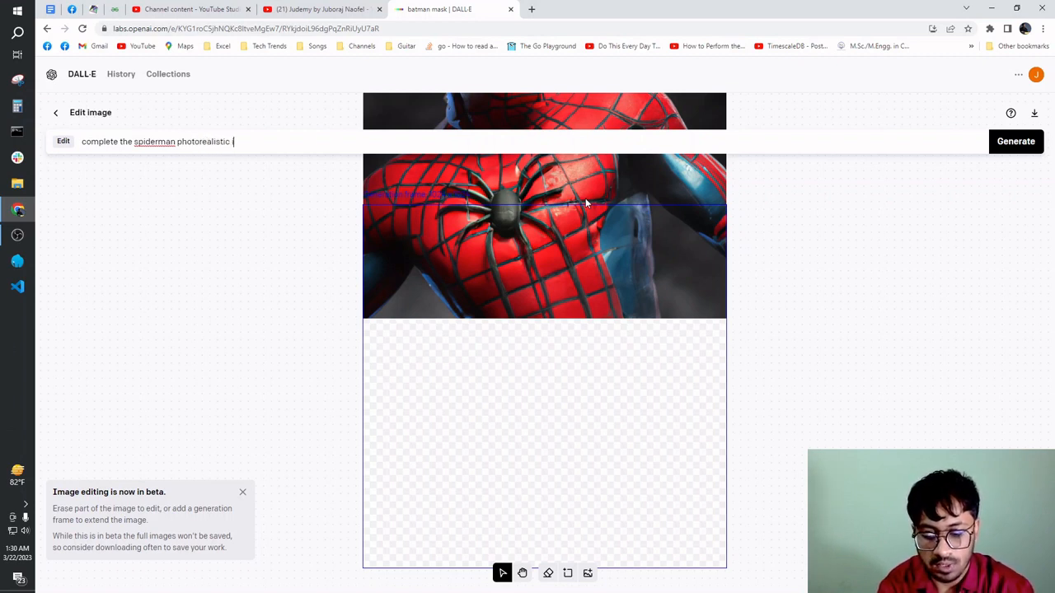
text(a)
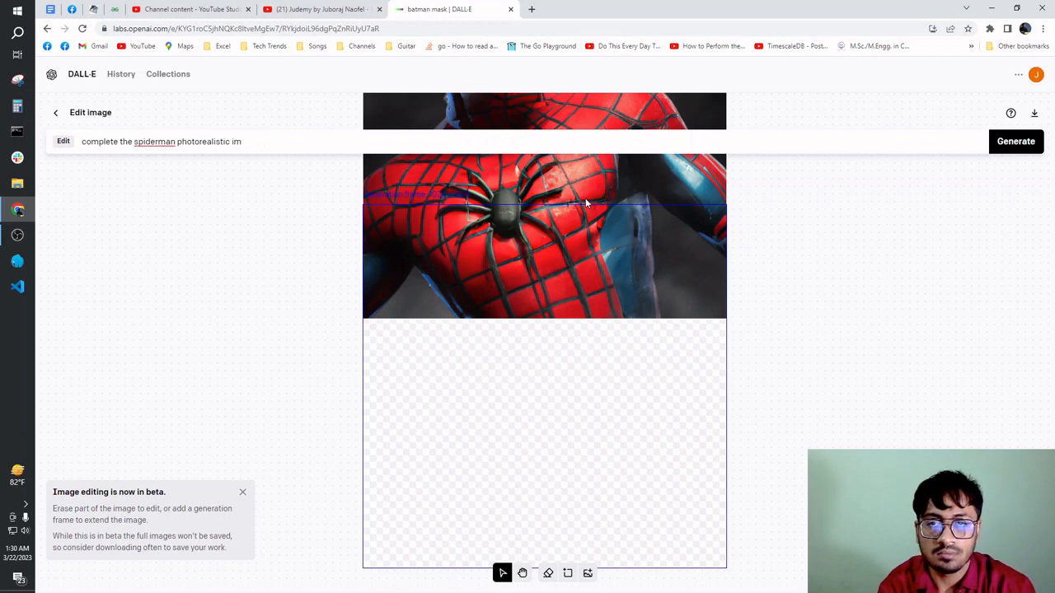
text(ge)
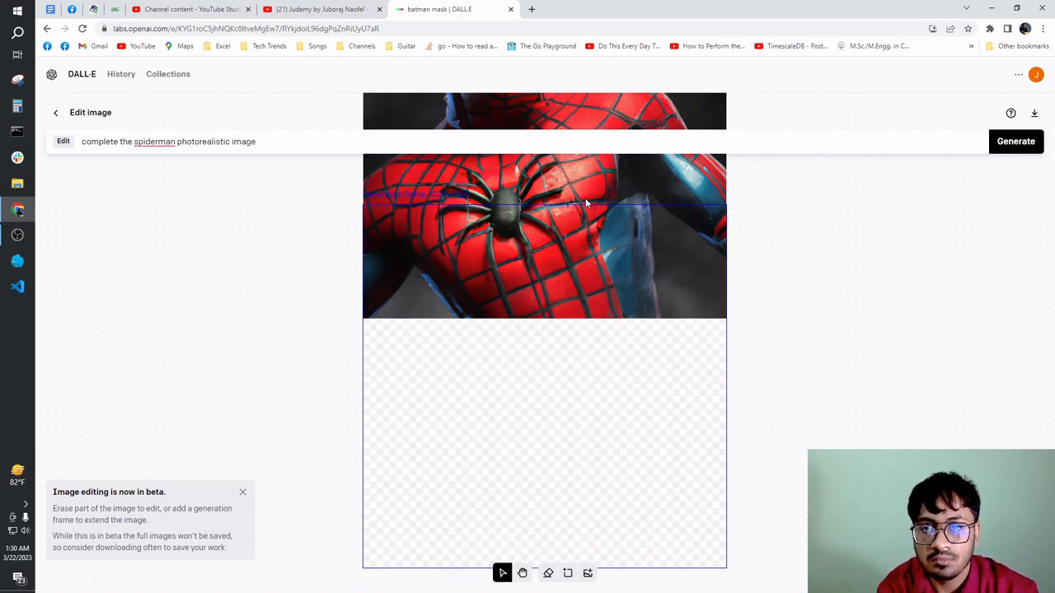
key(Return)
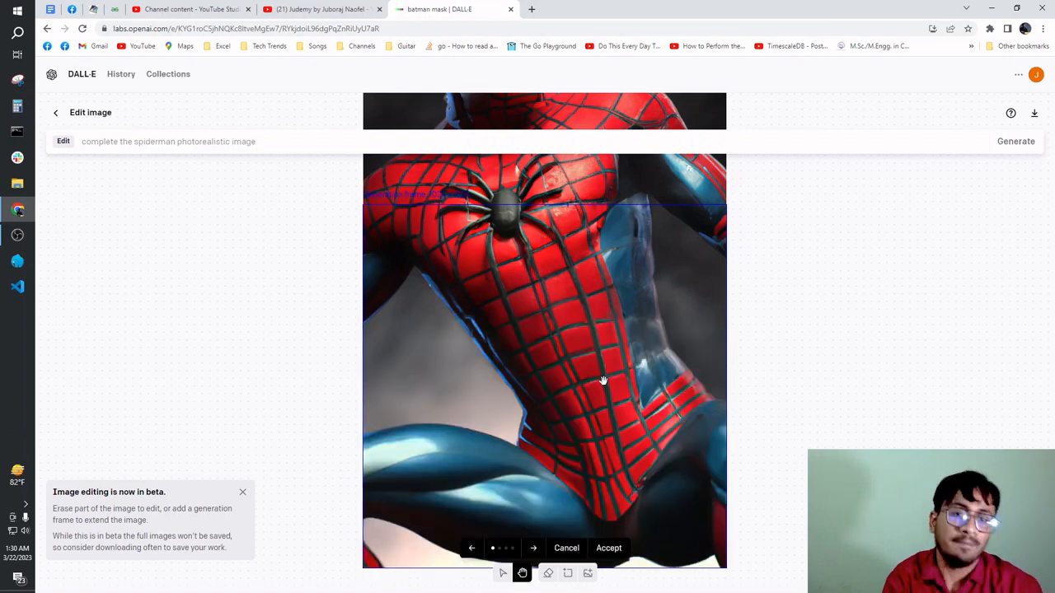
Inspect the first generated lower body against the image above and accept it.
scroll(602, 378, down, 3)
scroll(603, 381, up, 3)
scroll(610, 394, down, 3)
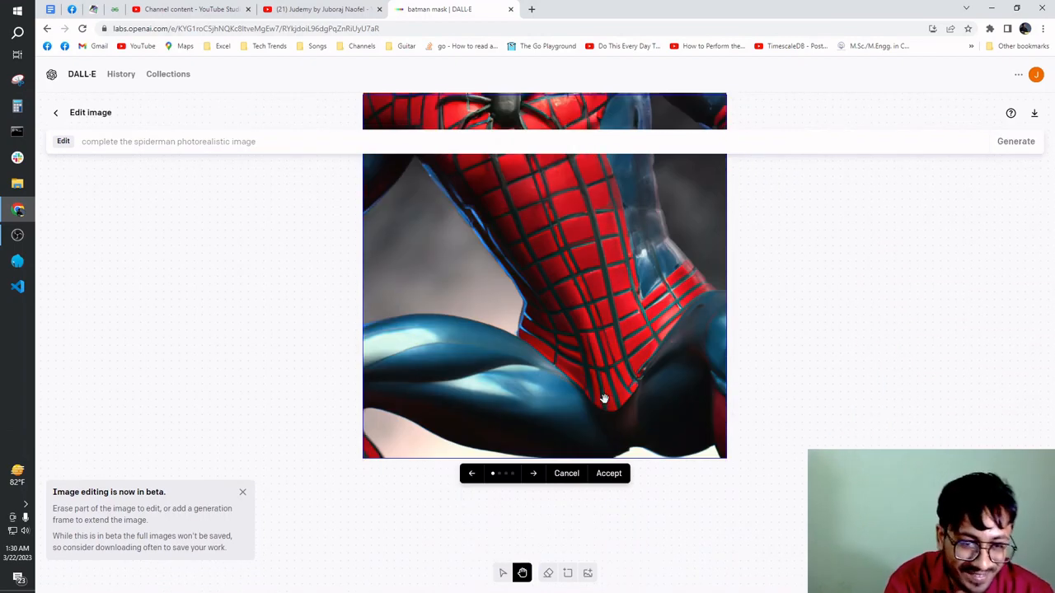
scroll(574, 373, up, 10)
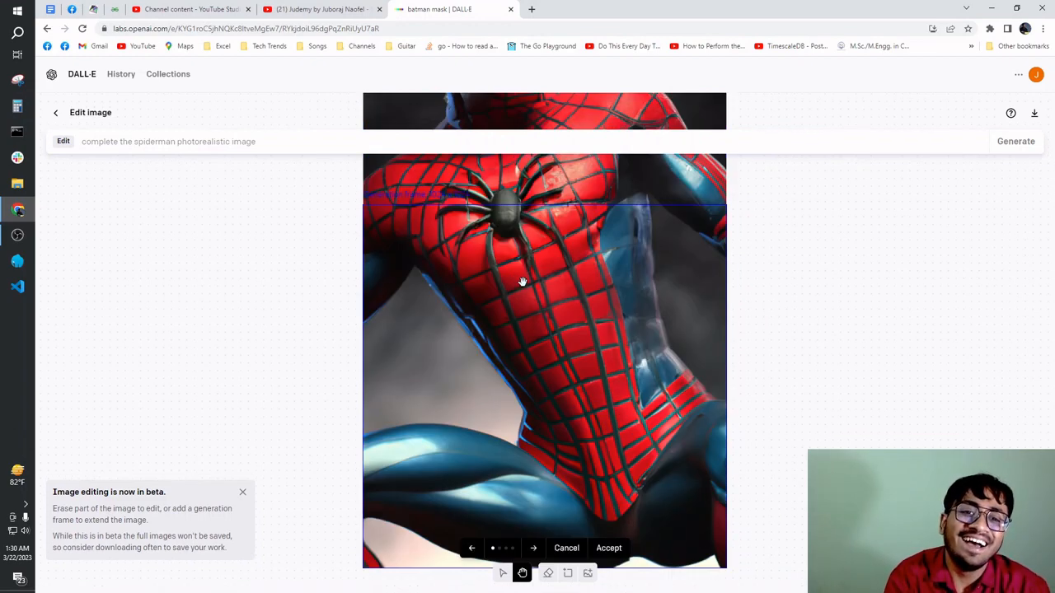
scroll(527, 288, down, 7)
scroll(586, 315, down, 3)
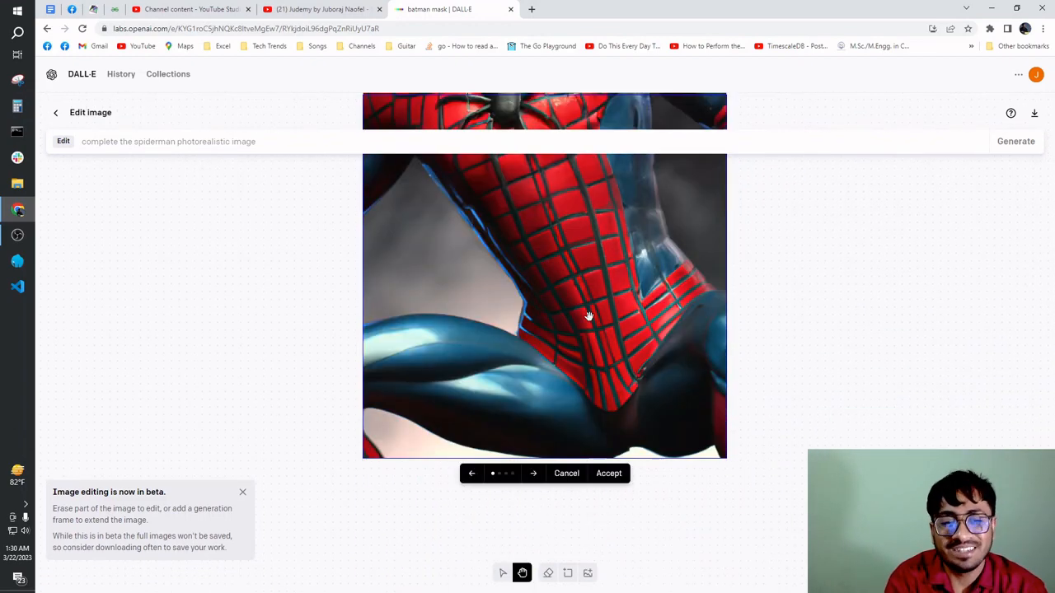
scroll(586, 317, up, 9)
scroll(586, 334, down, 7)
scroll(592, 379, up, 1)
scroll(592, 384, down, 5)
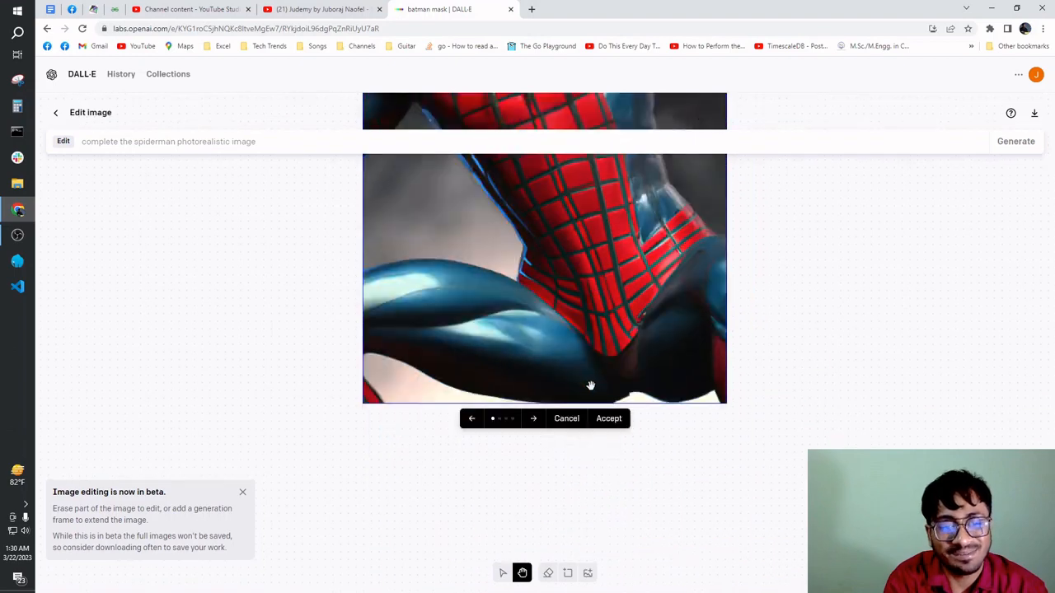
click(609, 425)
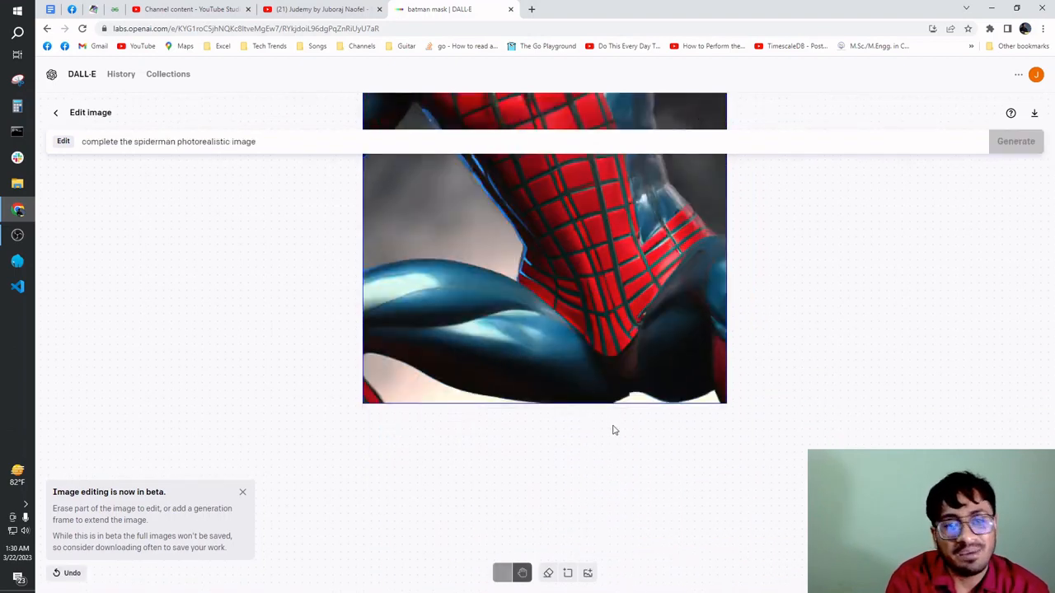
scroll(614, 432, up, 6)
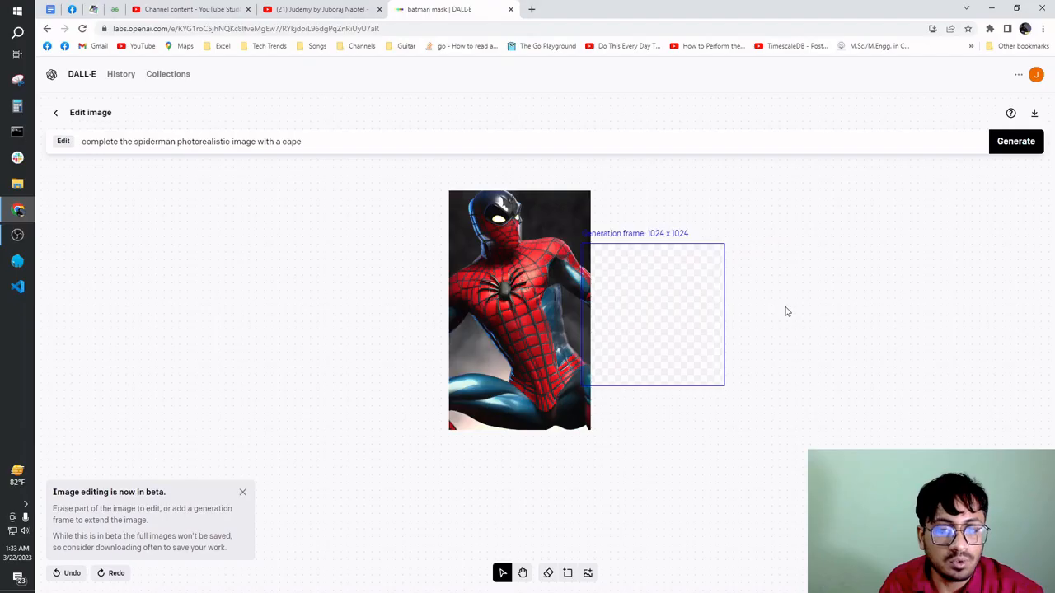
scroll(457, 332, up, 3)
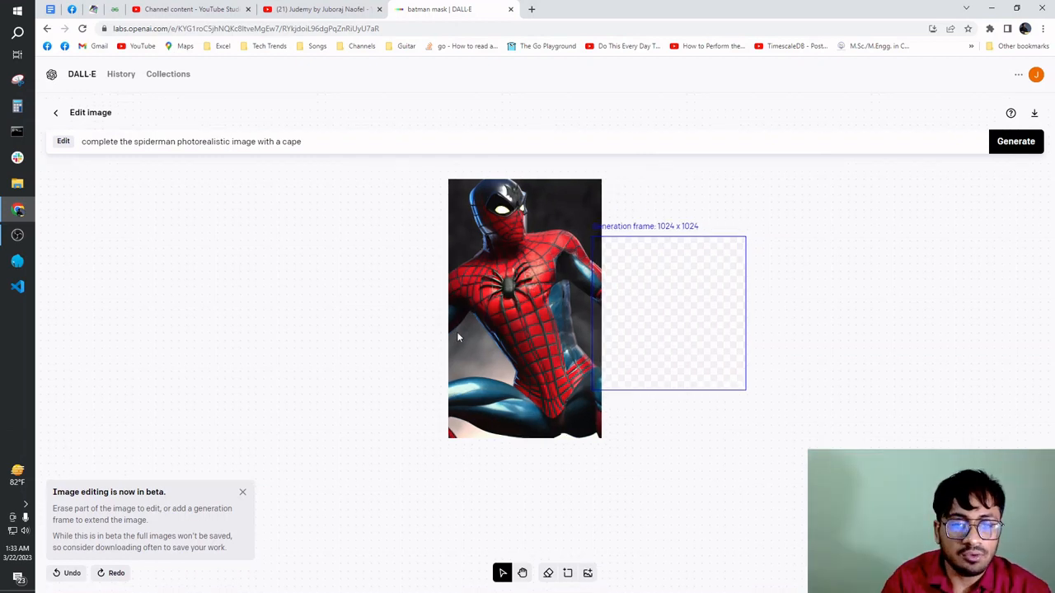
scroll(475, 240, up, 6)
scroll(476, 240, down, 5)
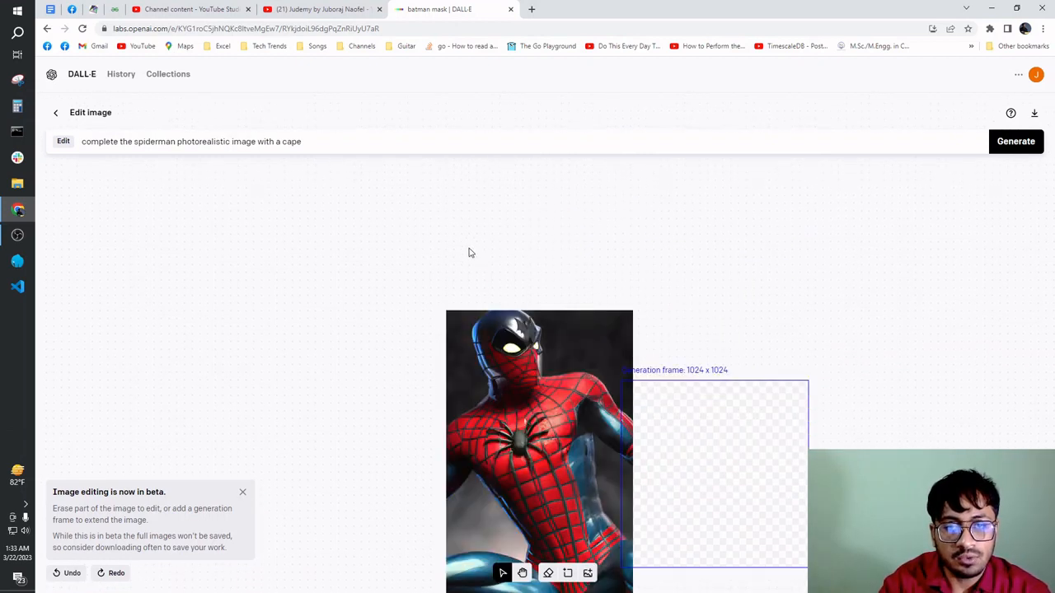